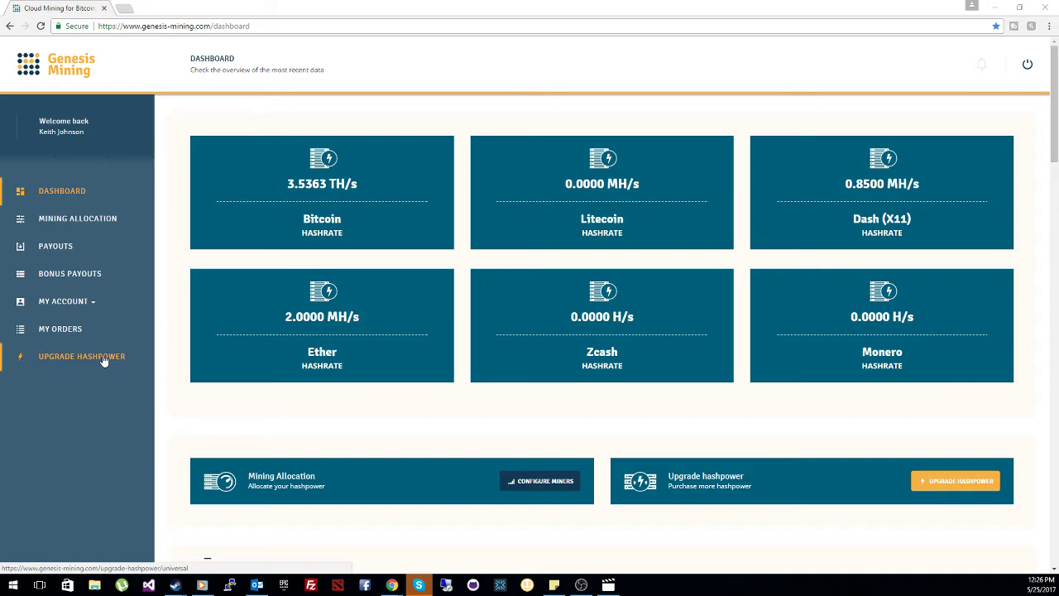
Open the hashpower upgrade page, then examine Ethereum's current price and one-year chart on WorldCoinIndex
{"action": "left_click", "coordinate": [104, 360]}
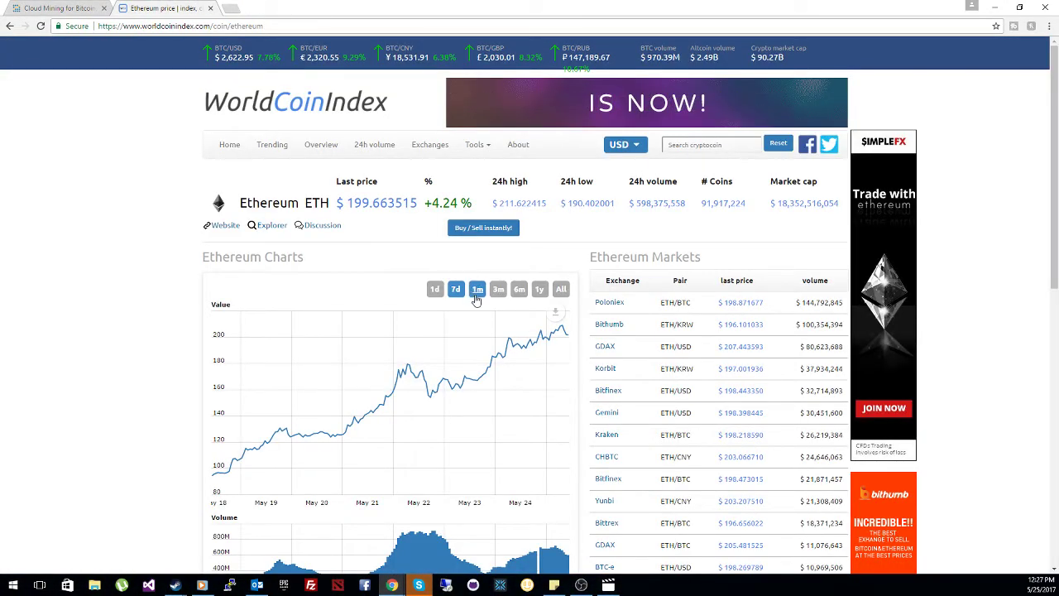
{"action": "left_click", "coordinate": [542, 291]}
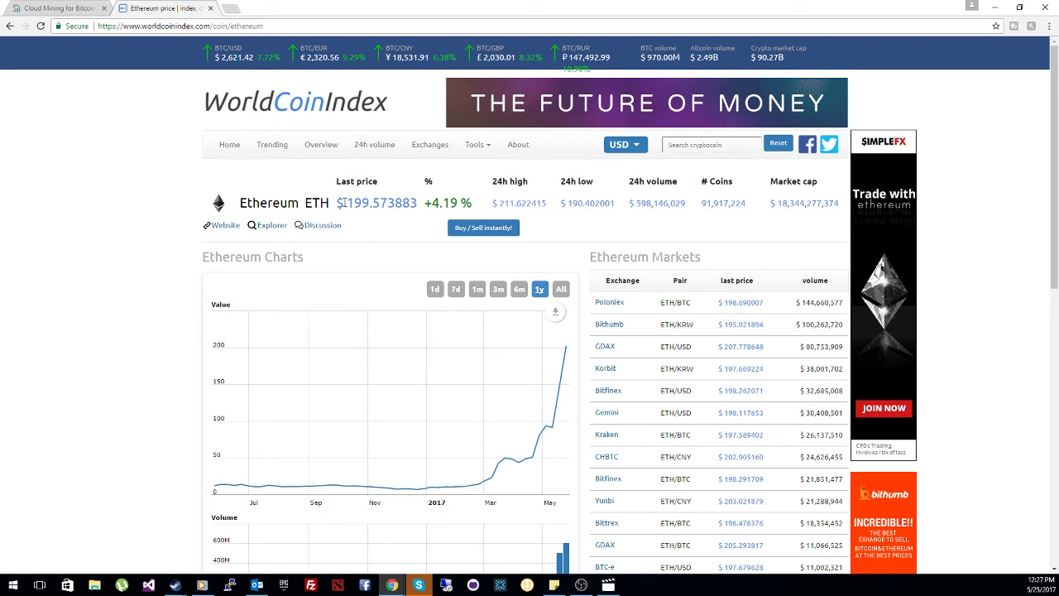
{"action": "left_click_drag", "start_coordinate": [344, 203], "coordinate": [417, 203]}
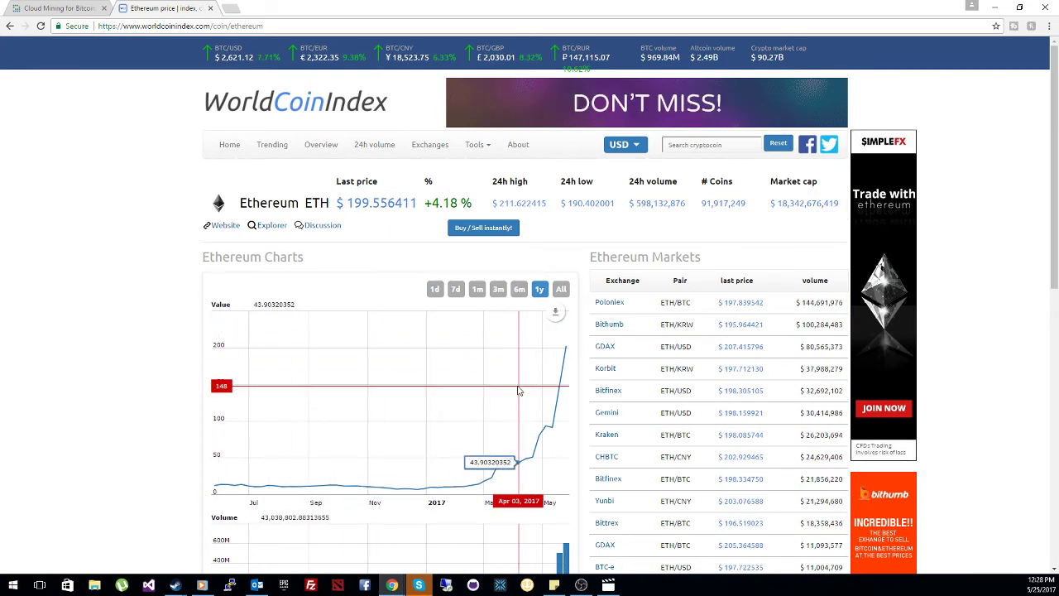
{"action": "scroll", "coordinate": [517, 385], "scroll_direction": "down", "scroll_amount": 3}
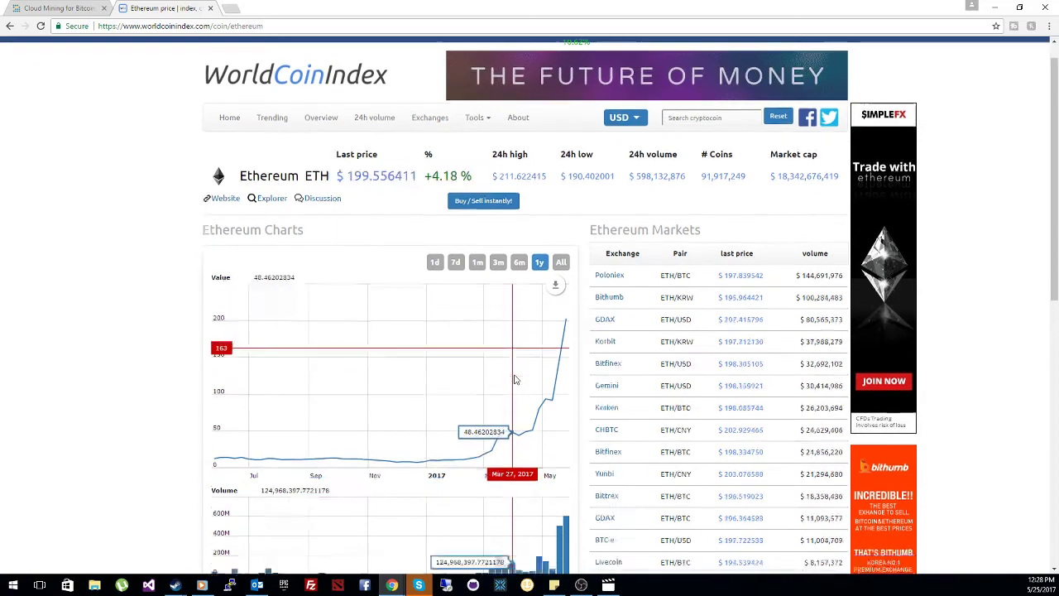
{"action": "scroll", "coordinate": [515, 380], "scroll_direction": "down", "scroll_amount": 2}
{"action": "scroll", "coordinate": [515, 379], "scroll_direction": "up", "scroll_amount": 3}
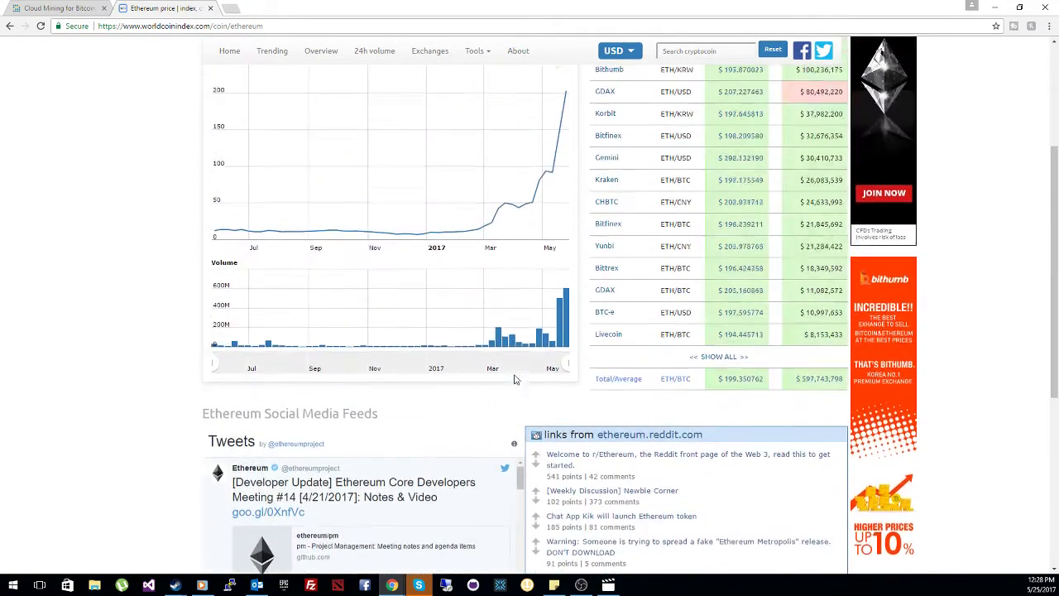
{"action": "scroll", "coordinate": [515, 379], "scroll_direction": "up", "scroll_amount": 1}
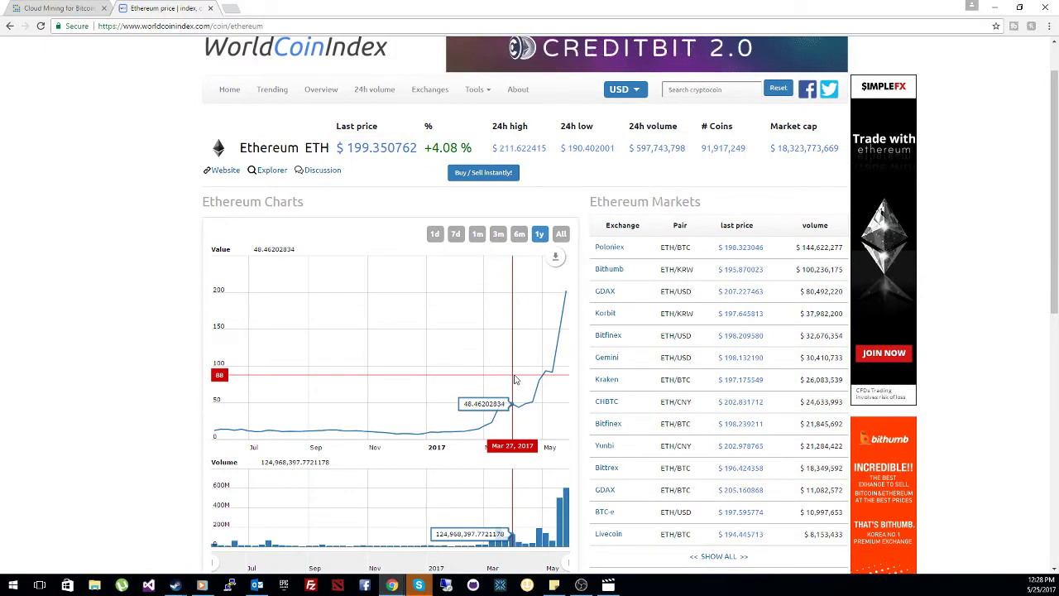
Return to the Genesis Mining dashboard and check the Bitcoin and Ether hashrates
{"action": "left_click", "coordinate": [62, 8]}
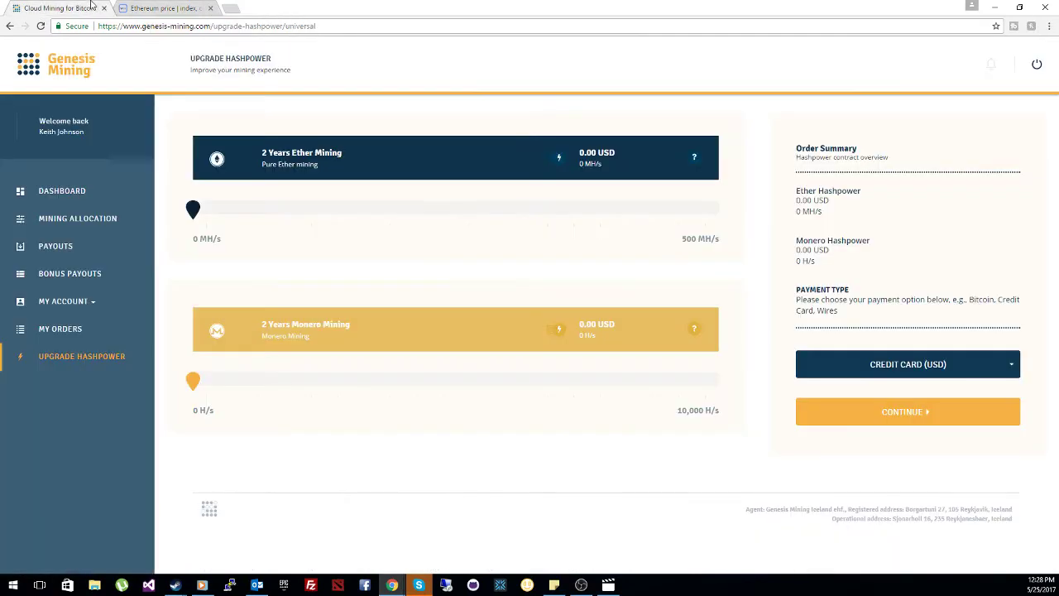
{"action": "left_click", "coordinate": [81, 197]}
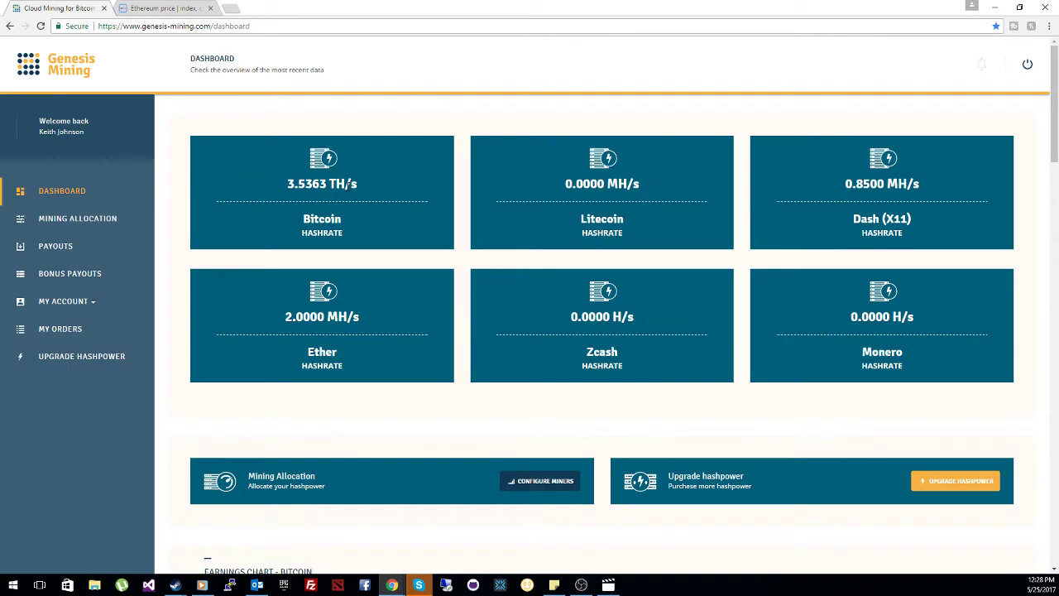
{"action": "left_click_drag", "start_coordinate": [285, 184], "coordinate": [362, 184]}
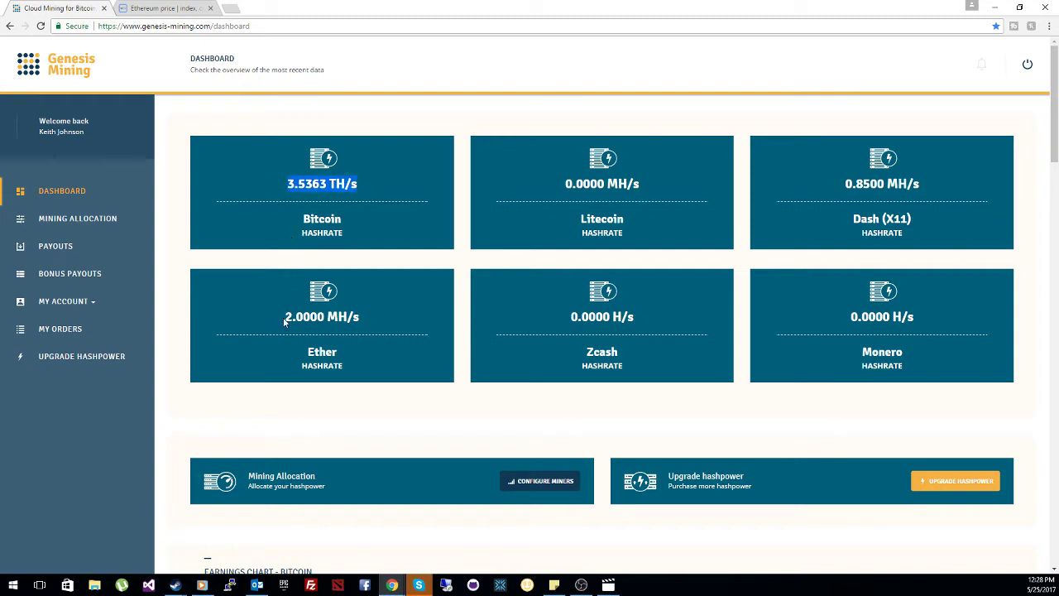
{"action": "left_click_drag", "start_coordinate": [285, 317], "coordinate": [397, 319]}
{"action": "left_click", "coordinate": [395, 316]}
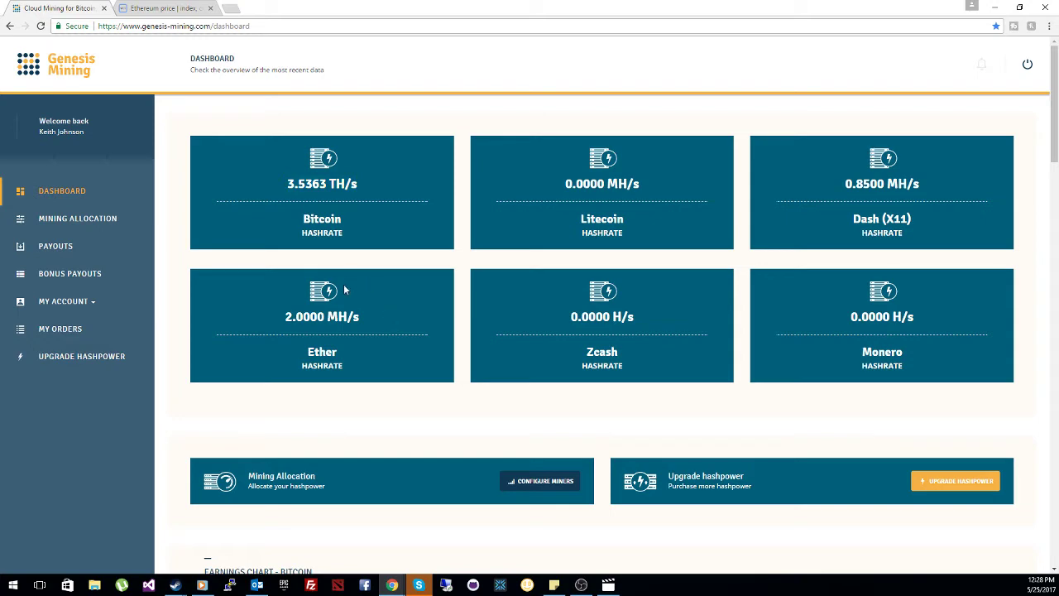
{"action": "scroll", "coordinate": [331, 301], "scroll_direction": "down", "scroll_amount": 1}
{"action": "scroll", "coordinate": [281, 313], "scroll_direction": "up", "scroll_amount": 1}
{"action": "left_click_drag", "start_coordinate": [282, 313], "coordinate": [407, 320]}
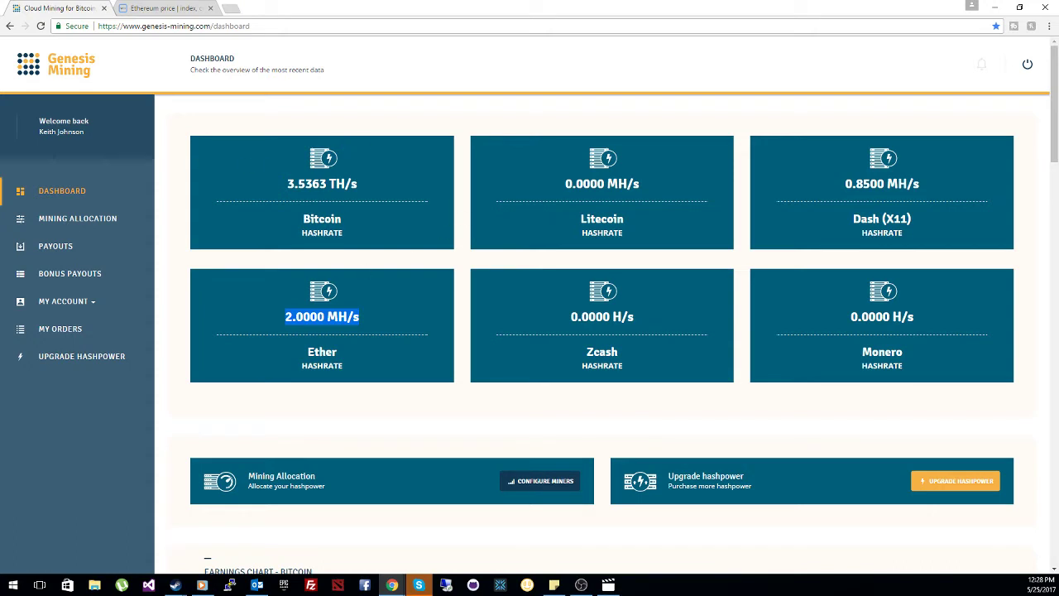
Open the CryptoCompare mining profitability calculator in a new tab and calculate Ethereum earnings for a hashing power of 2 MH/s
{"action": "left_click", "coordinate": [235, 8]}
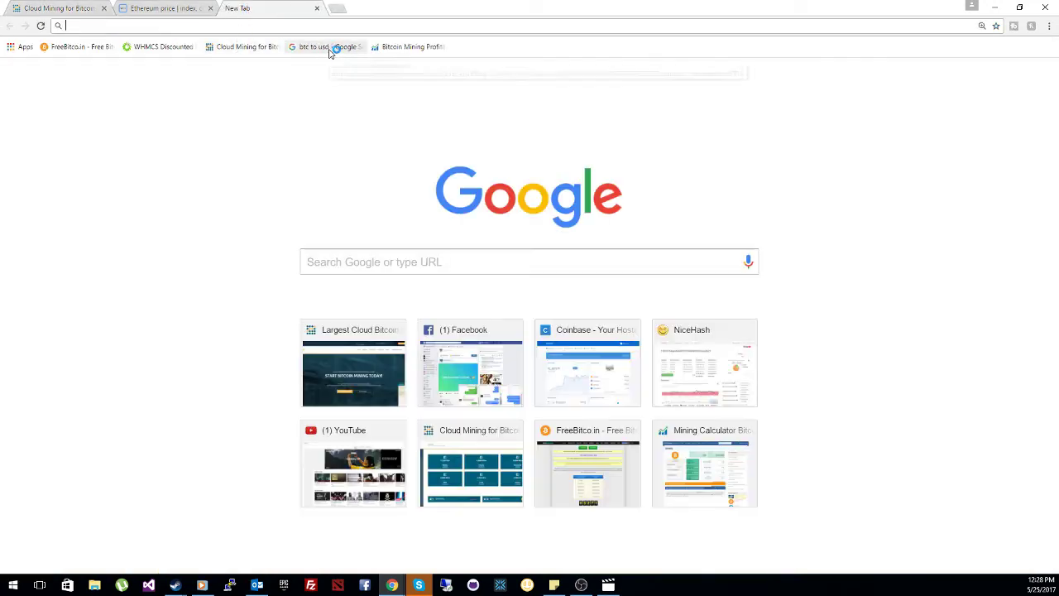
{"action": "left_click", "coordinate": [409, 47]}
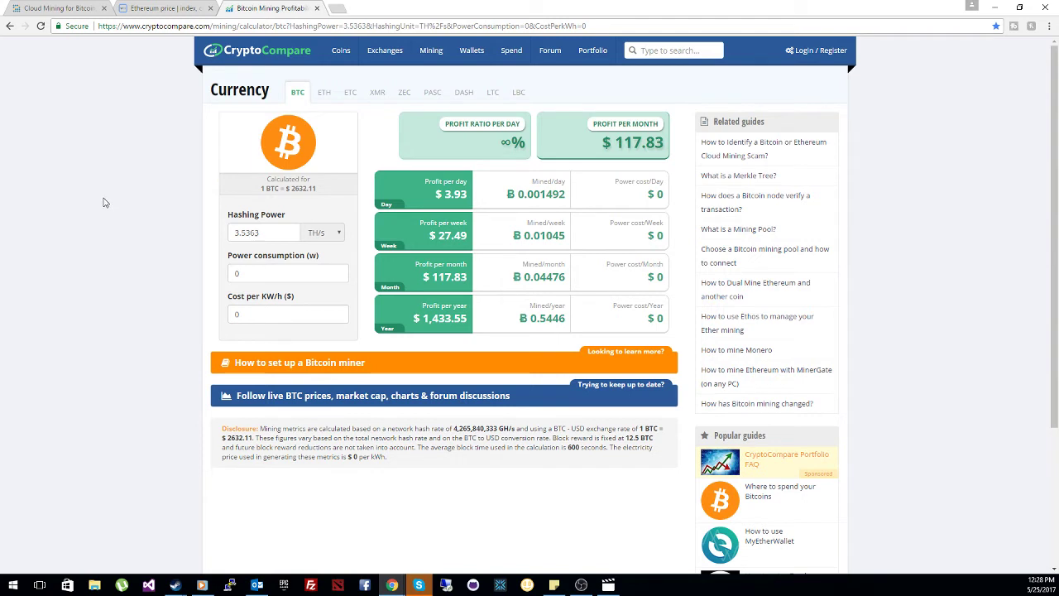
{"action": "left_click", "coordinate": [323, 92]}
{"action": "left_click", "coordinate": [240, 233]}
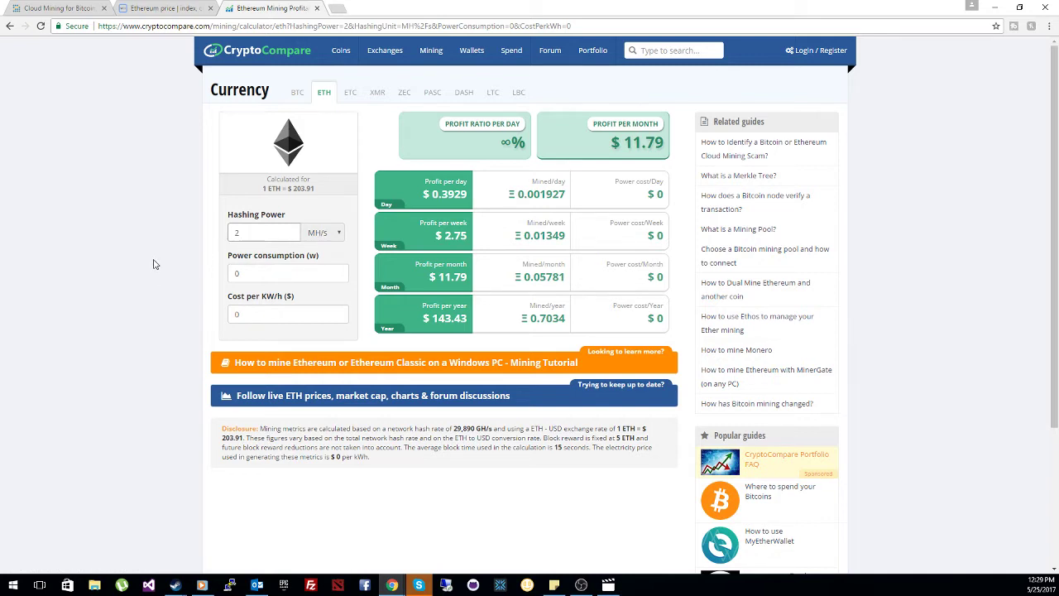
Examine the calculated Ethereum profit per month and per year
{"action": "left_click_drag", "start_coordinate": [423, 279], "coordinate": [478, 281]}
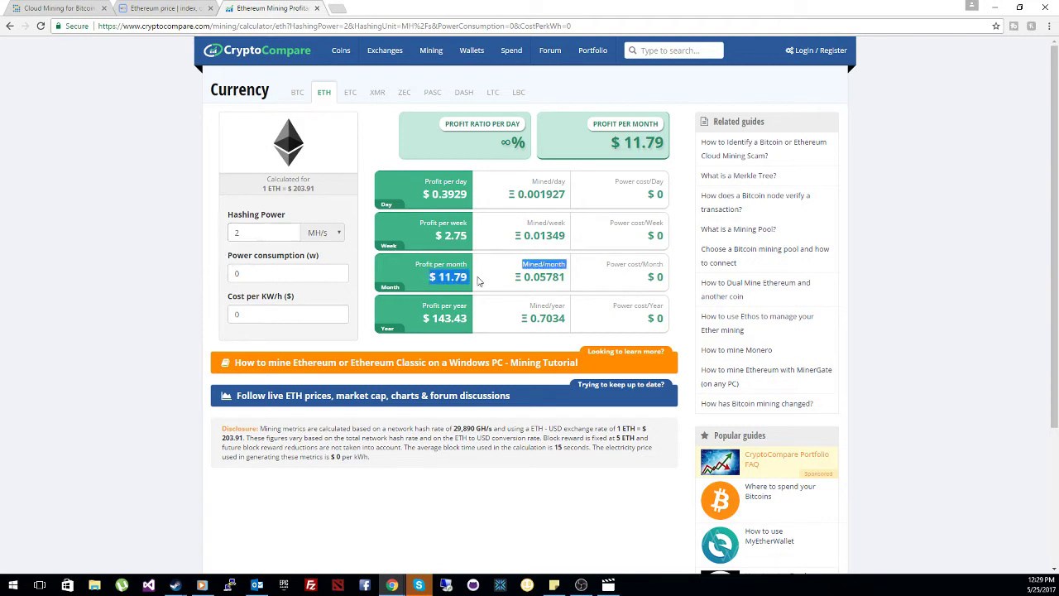
{"action": "left_click", "coordinate": [418, 264]}
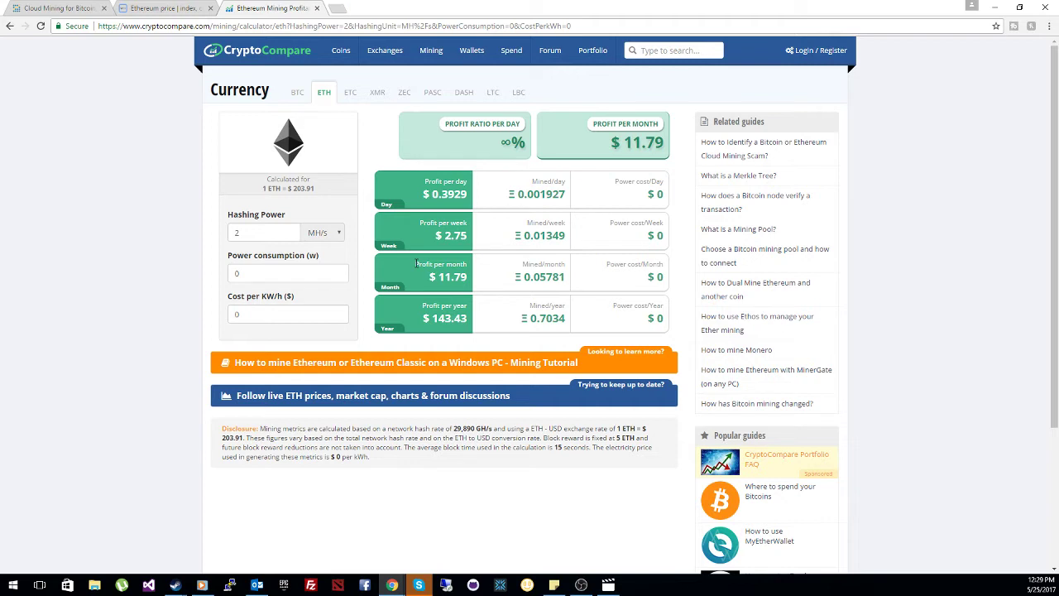
{"action": "mouse_move", "coordinate": [417, 306]}
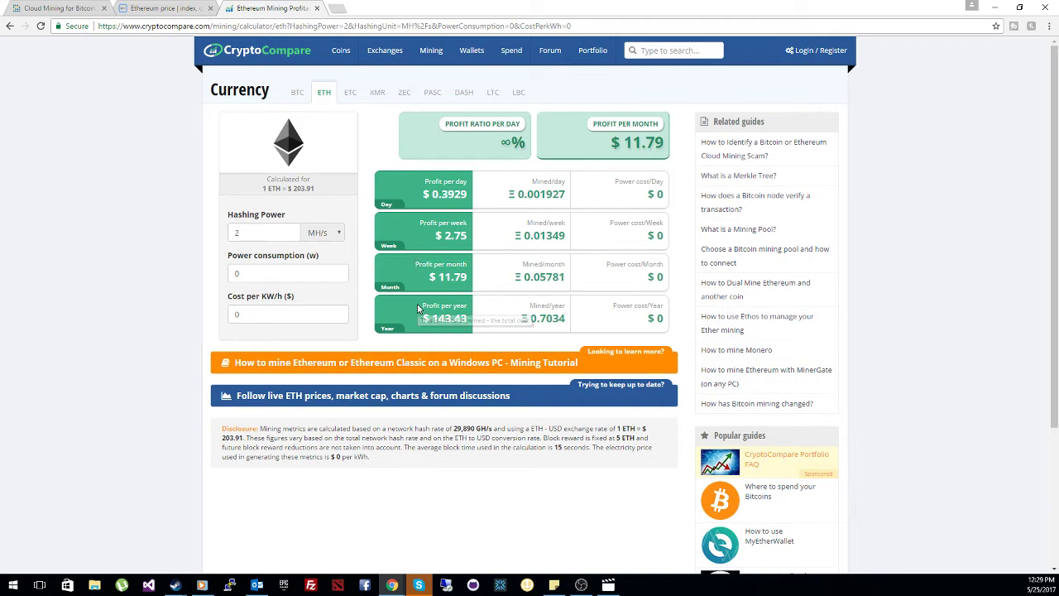
{"action": "left_click_drag", "start_coordinate": [428, 276], "coordinate": [468, 279]}
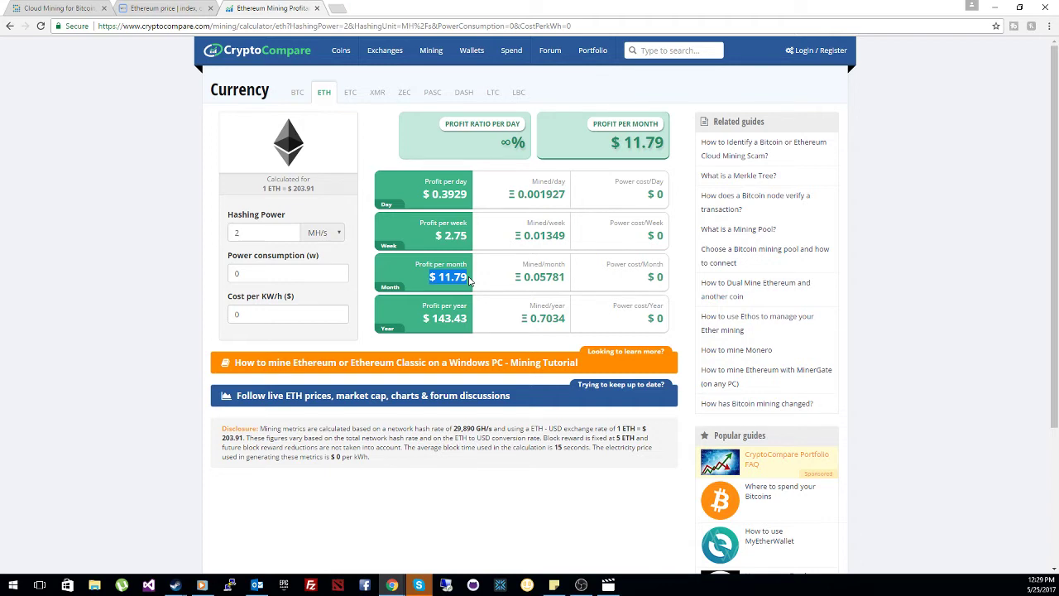
Go back to the WorldCoinIndex Ethereum page and display the price chart for its entire history
{"action": "left_click", "coordinate": [168, 8]}
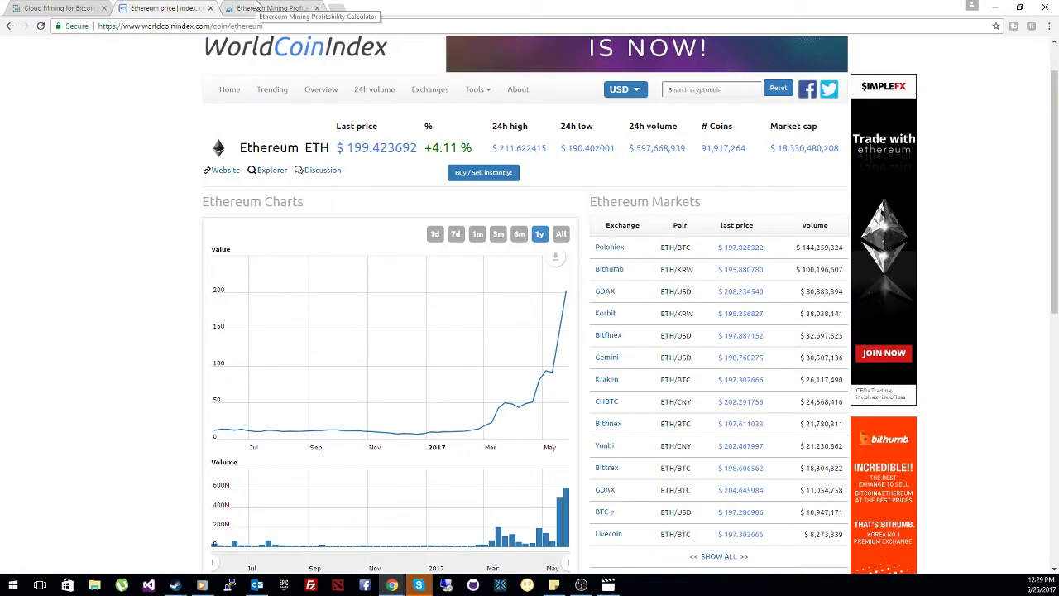
{"action": "scroll", "coordinate": [511, 207], "scroll_direction": "down", "scroll_amount": 1}
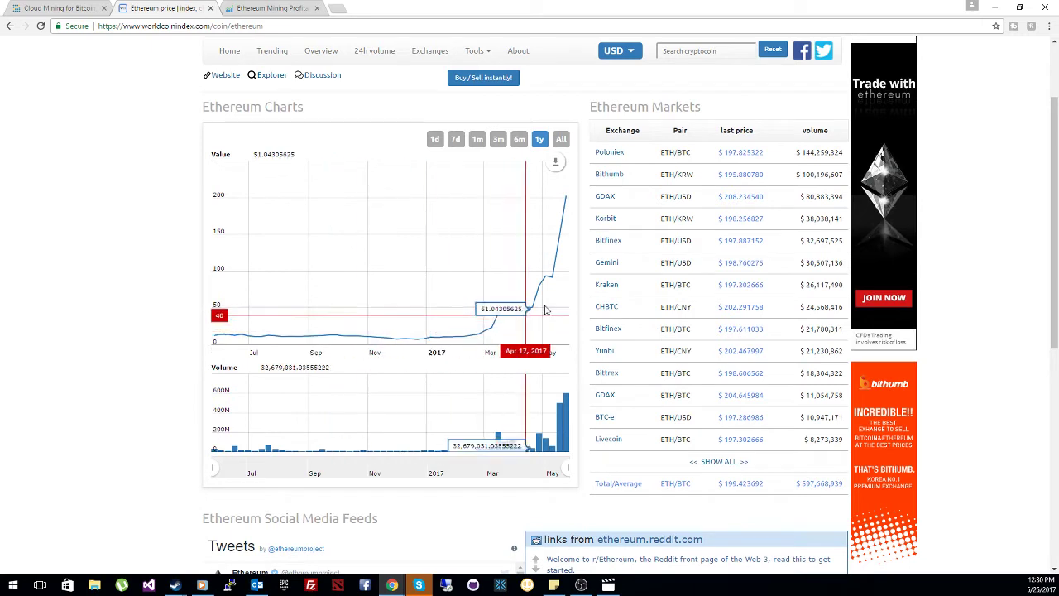
{"action": "left_click", "coordinate": [560, 140]}
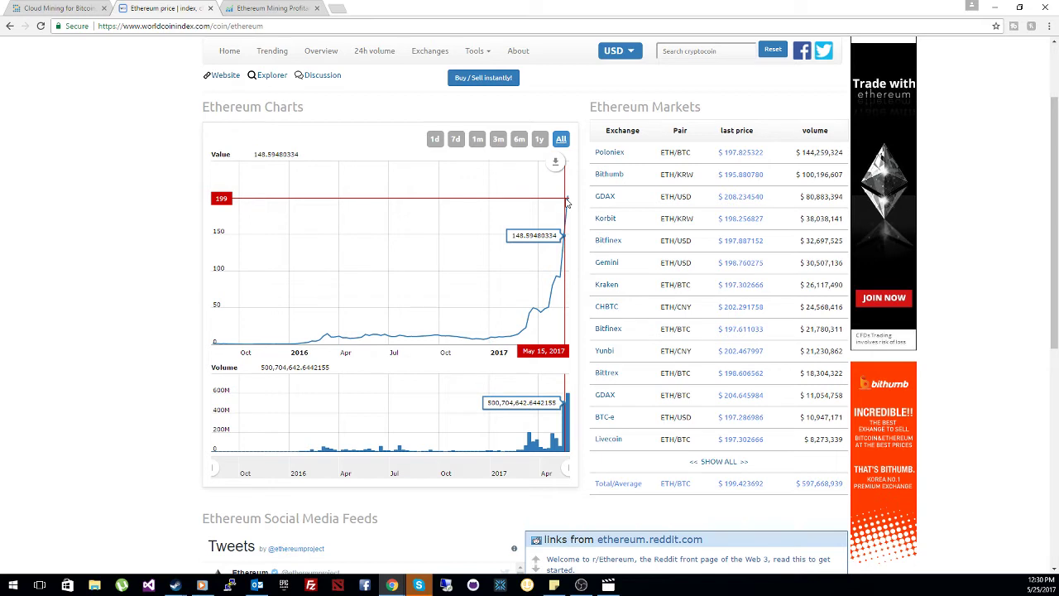
Return to the Genesis Mining dashboard and examine the Bitcoin hashrate together with its earnings chart
{"action": "left_click", "coordinate": [48, 8]}
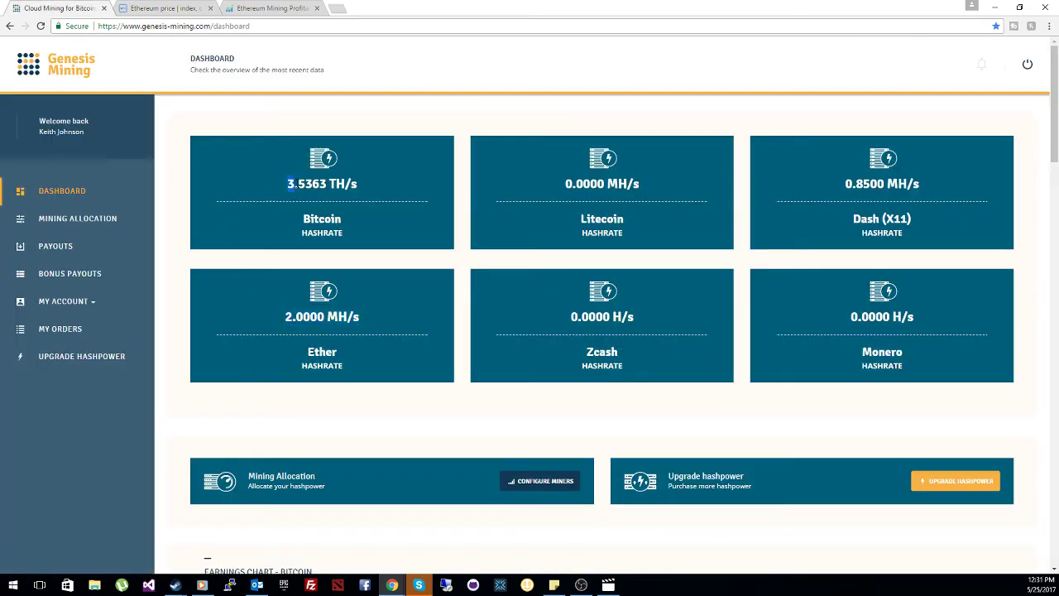
{"action": "left_click_drag", "start_coordinate": [286, 184], "coordinate": [361, 188]}
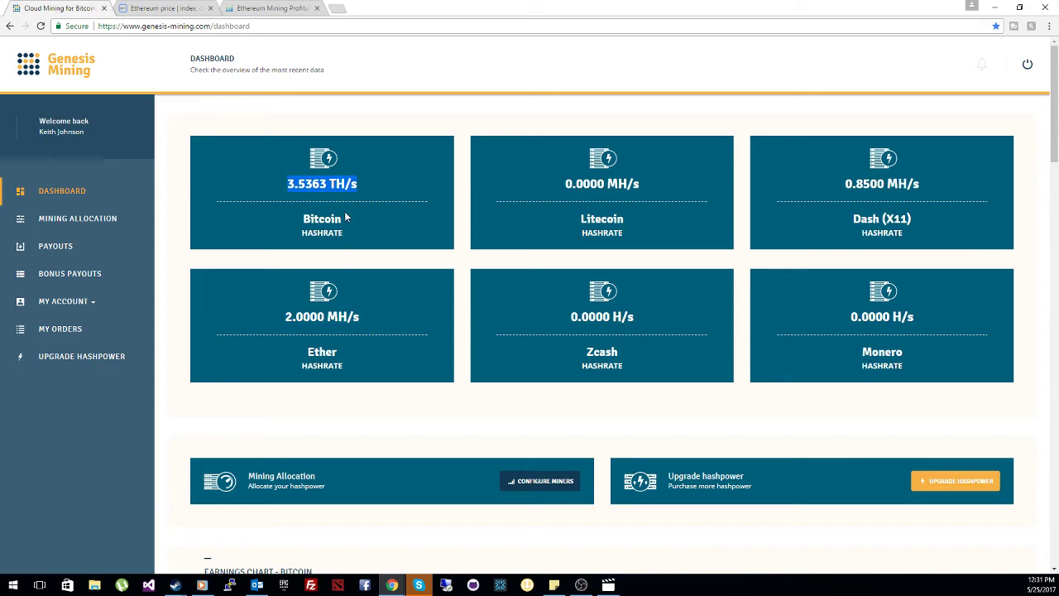
{"action": "scroll", "coordinate": [253, 191], "scroll_direction": "down", "scroll_amount": 2}
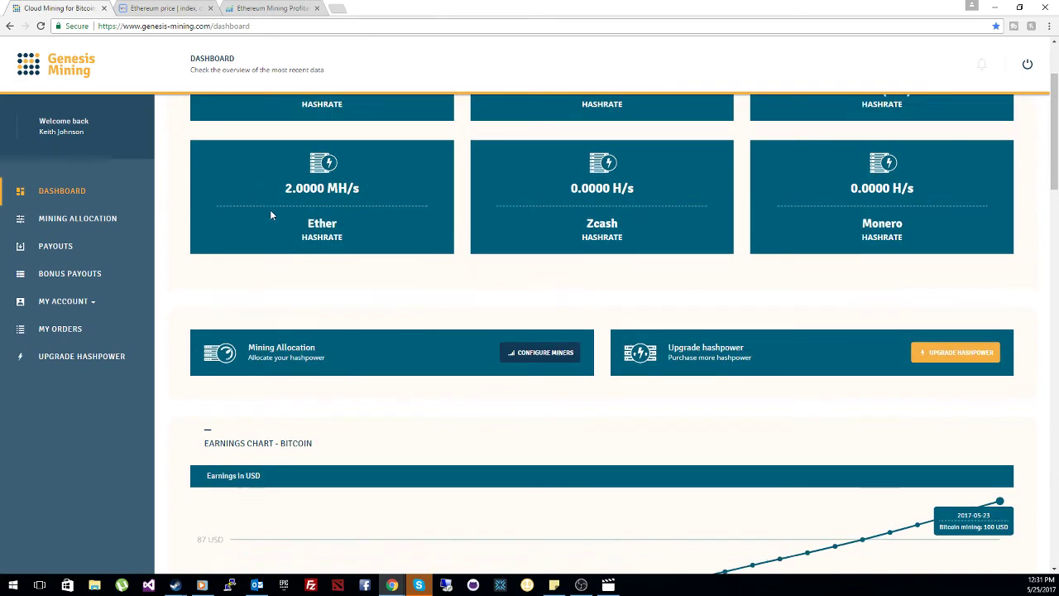
{"action": "scroll", "coordinate": [270, 209], "scroll_direction": "down", "scroll_amount": 2}
{"action": "scroll", "coordinate": [577, 291], "scroll_direction": "up", "scroll_amount": 2}
{"action": "scroll", "coordinate": [577, 290], "scroll_direction": "up", "scroll_amount": 1}
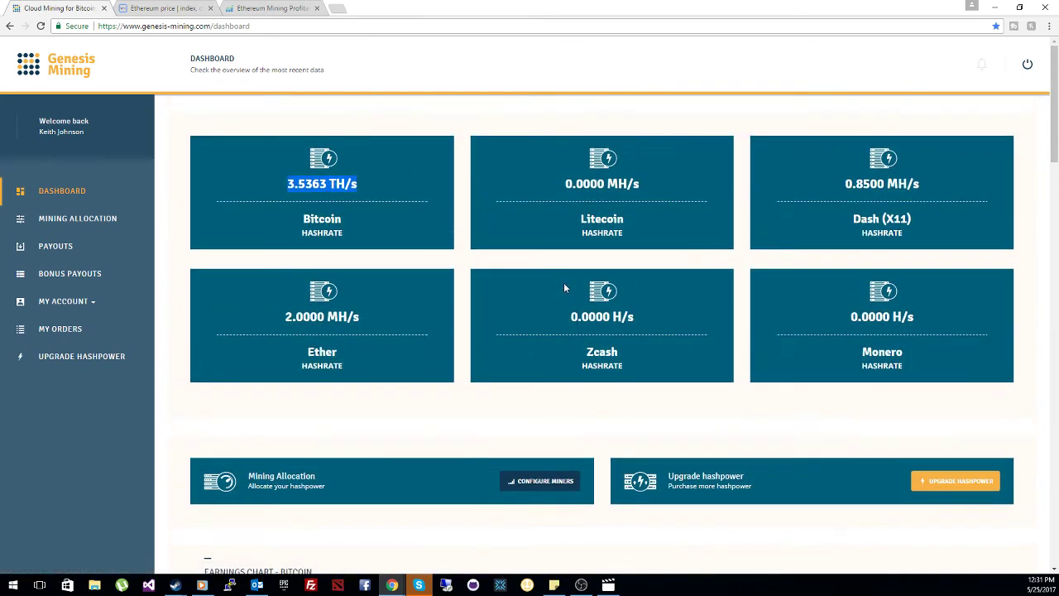
{"action": "scroll", "coordinate": [554, 285], "scroll_direction": "down", "scroll_amount": 2}
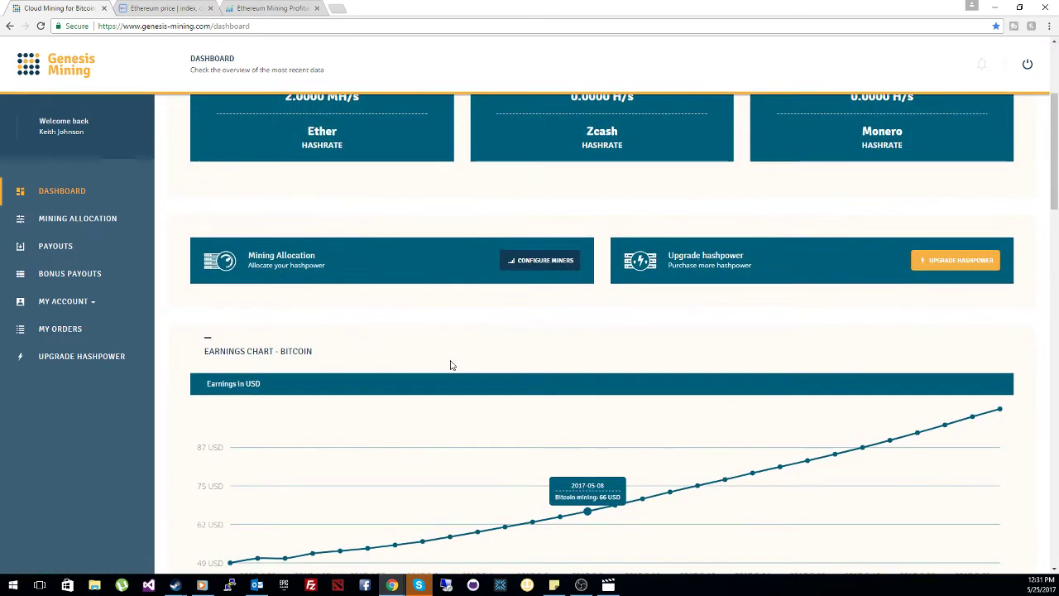
{"action": "scroll", "coordinate": [931, 387], "scroll_direction": "down", "scroll_amount": 6}
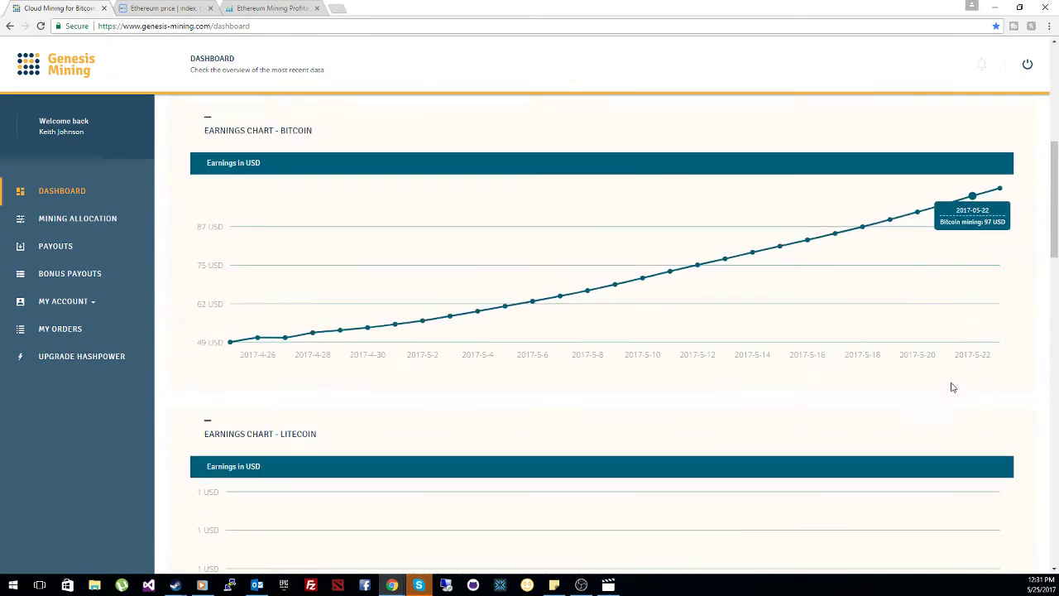
{"action": "scroll", "coordinate": [930, 387], "scroll_direction": "up", "scroll_amount": 8}
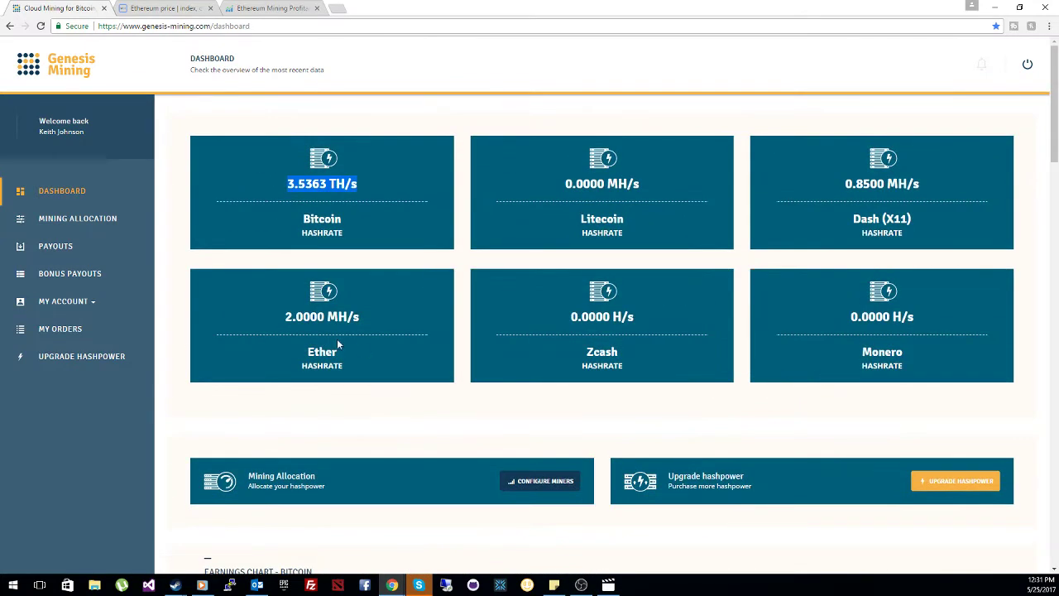
Examine the Ether hashrate and the Ether earnings chart on the dashboard
{"action": "triple_click", "coordinate": [363, 318]}
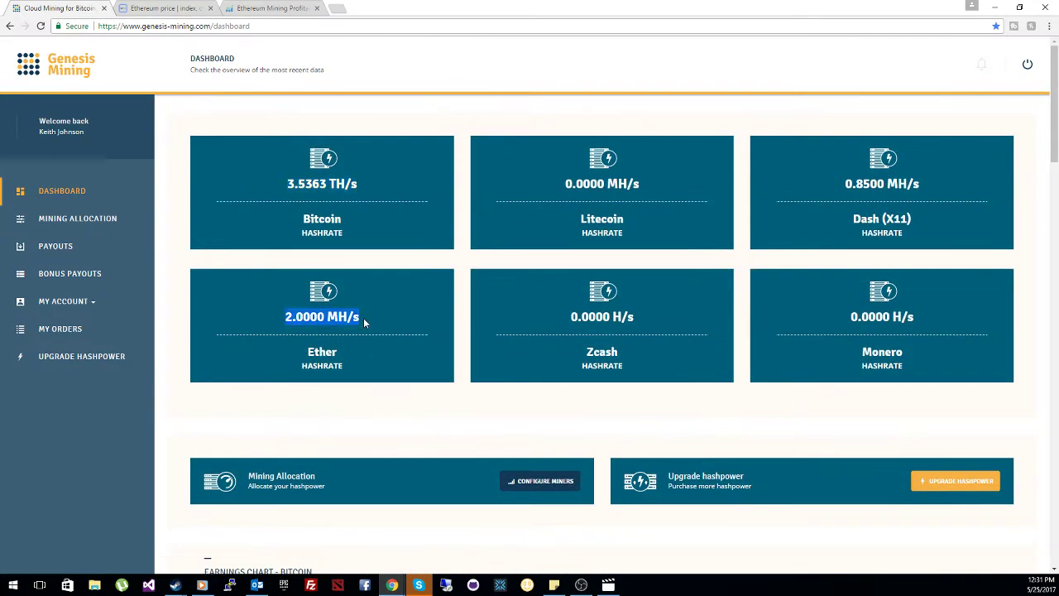
{"action": "scroll", "coordinate": [363, 317], "scroll_direction": "down", "scroll_amount": 8}
{"action": "scroll", "coordinate": [364, 327], "scroll_direction": "down", "scroll_amount": 4}
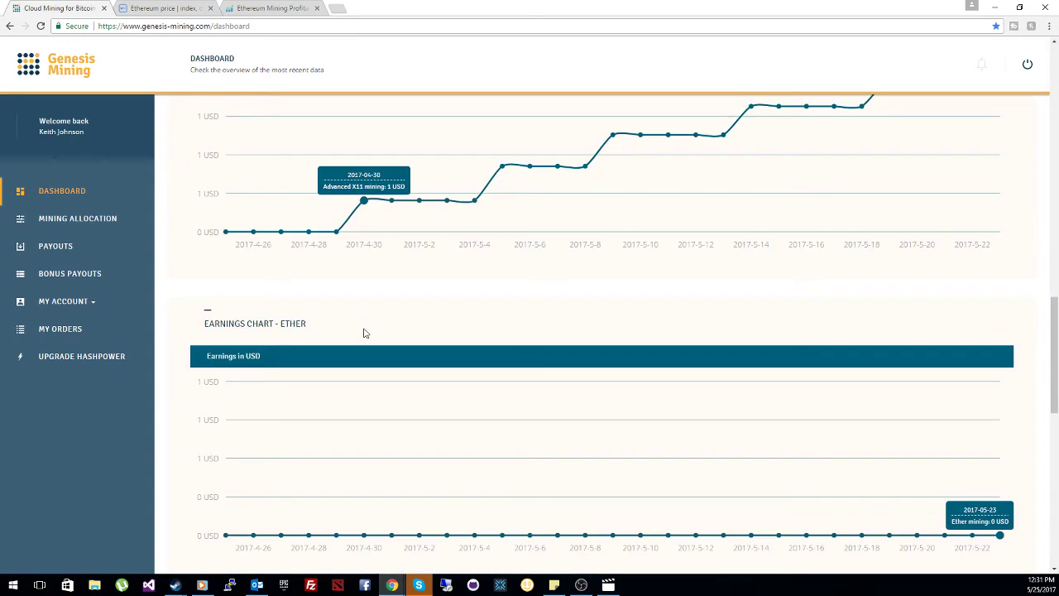
{"action": "scroll", "coordinate": [348, 335], "scroll_direction": "down", "scroll_amount": 2}
{"action": "scroll", "coordinate": [745, 364], "scroll_direction": "up", "scroll_amount": 1}
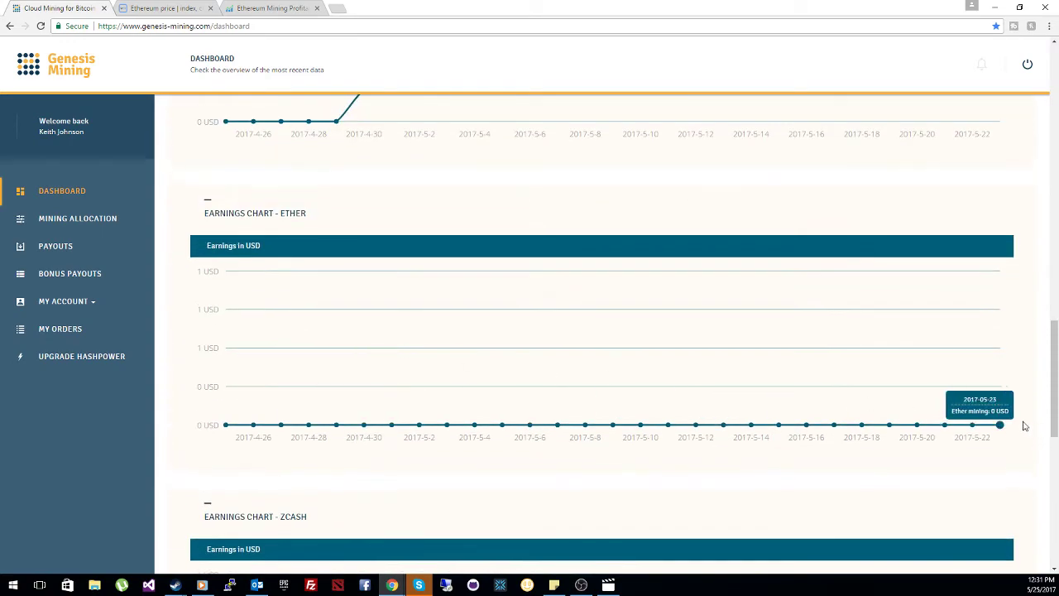
{"action": "scroll", "coordinate": [588, 363], "scroll_direction": "up", "scroll_amount": 1}
{"action": "scroll", "coordinate": [580, 363], "scroll_direction": "up", "scroll_amount": 12}
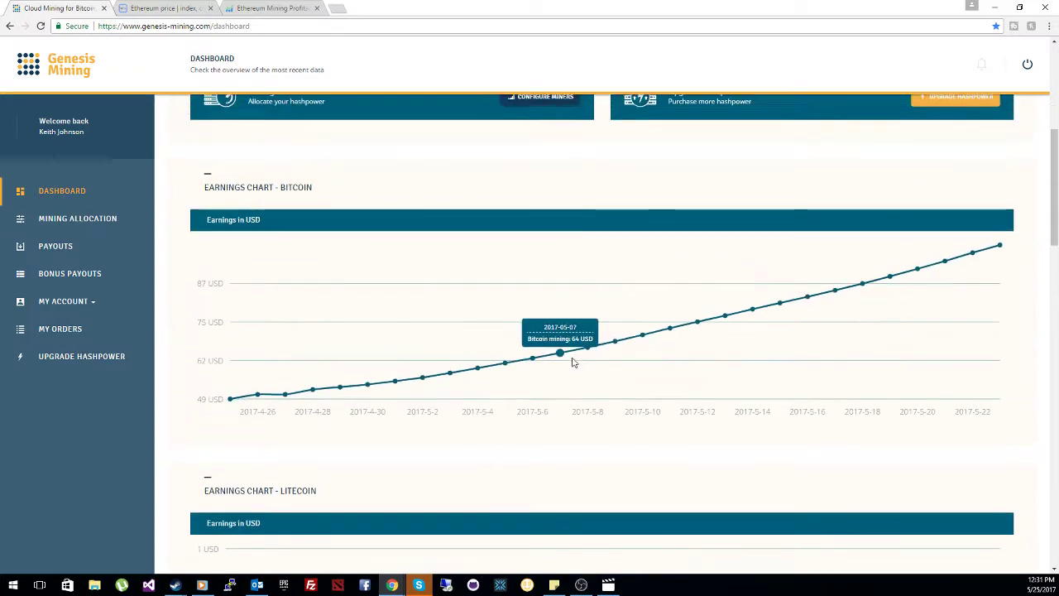
{"action": "scroll", "coordinate": [573, 362], "scroll_direction": "up", "scroll_amount": 1}
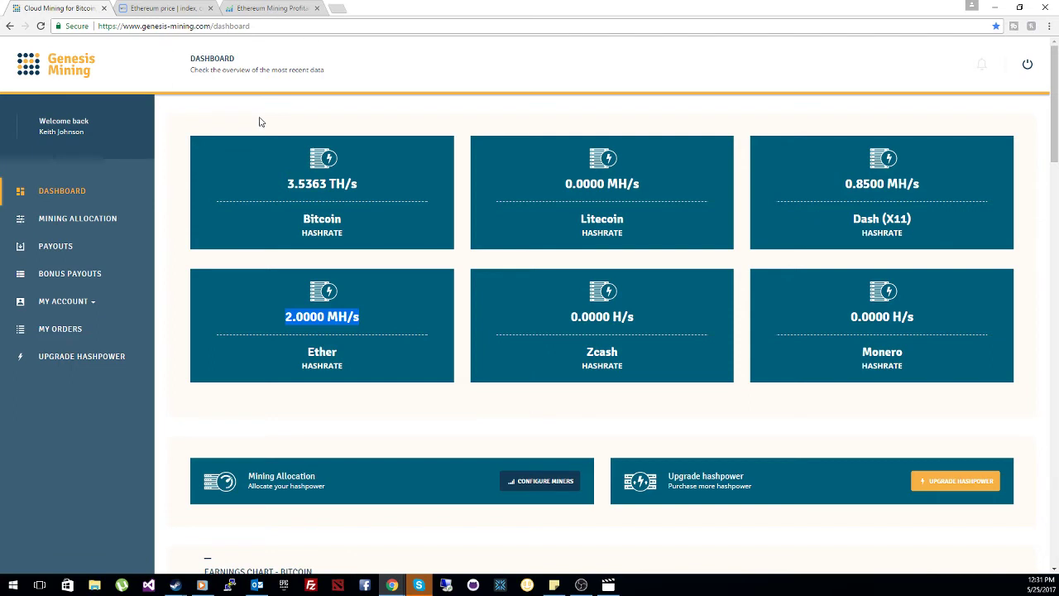
Open the hashpower upgrade page and set the two-year Ether mining contract to 2 MH/s
{"action": "left_click", "coordinate": [88, 357]}
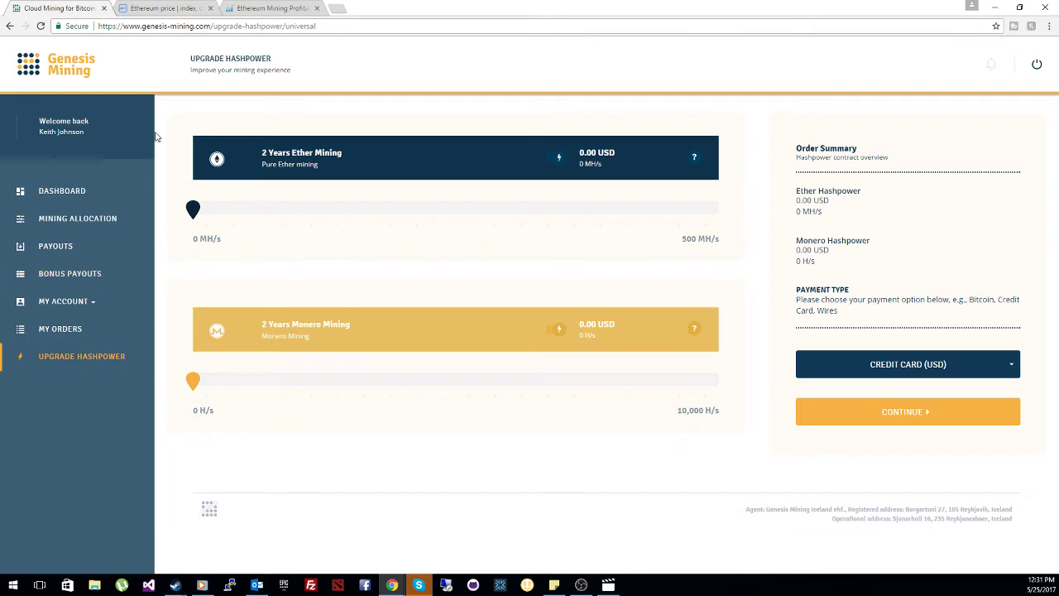
{"action": "left_click_drag", "start_coordinate": [193, 209], "coordinate": [247, 224]}
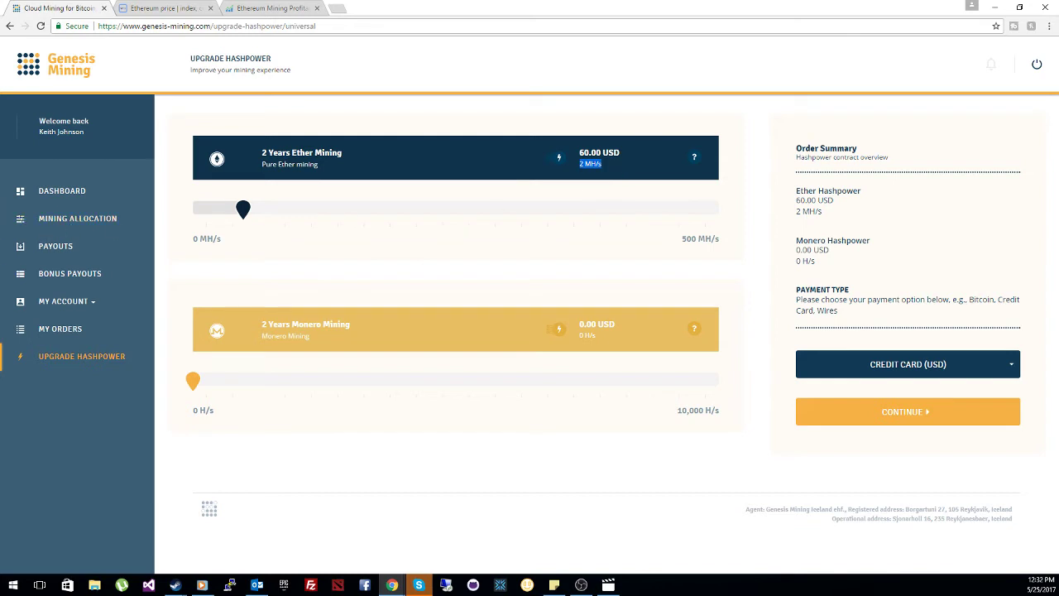
Bring the sticky note with the promo code and contact e-mail over the order page, and move it off screen again
{"action": "key", "text": "alt+Tab"}
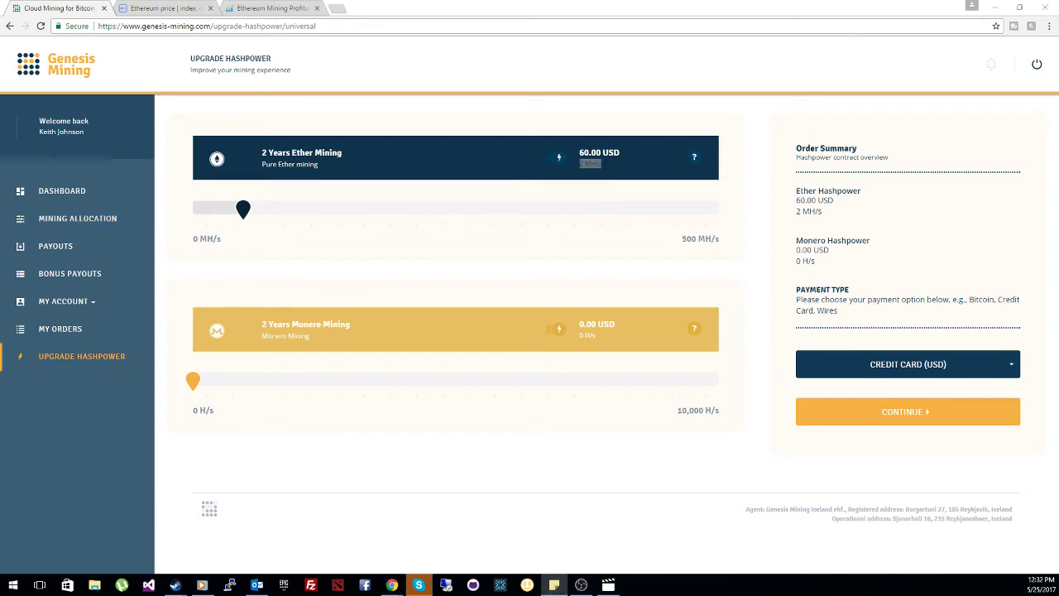
{"action": "left_click_drag", "start_coordinate": [257, 255], "coordinate": [812, 101]}
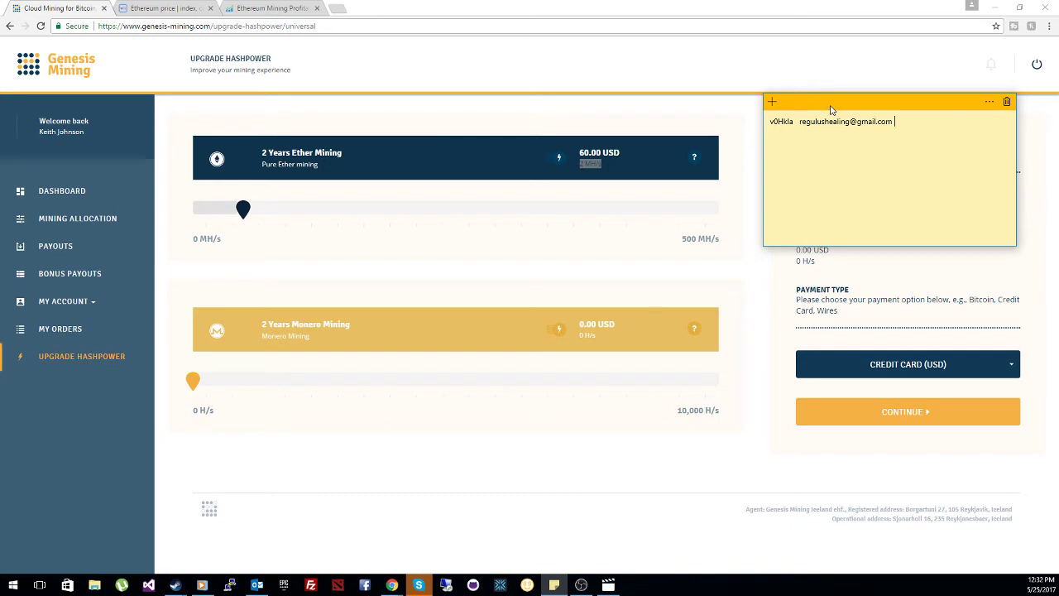
{"action": "left_click_drag", "start_coordinate": [832, 107], "coordinate": [0, 224]}
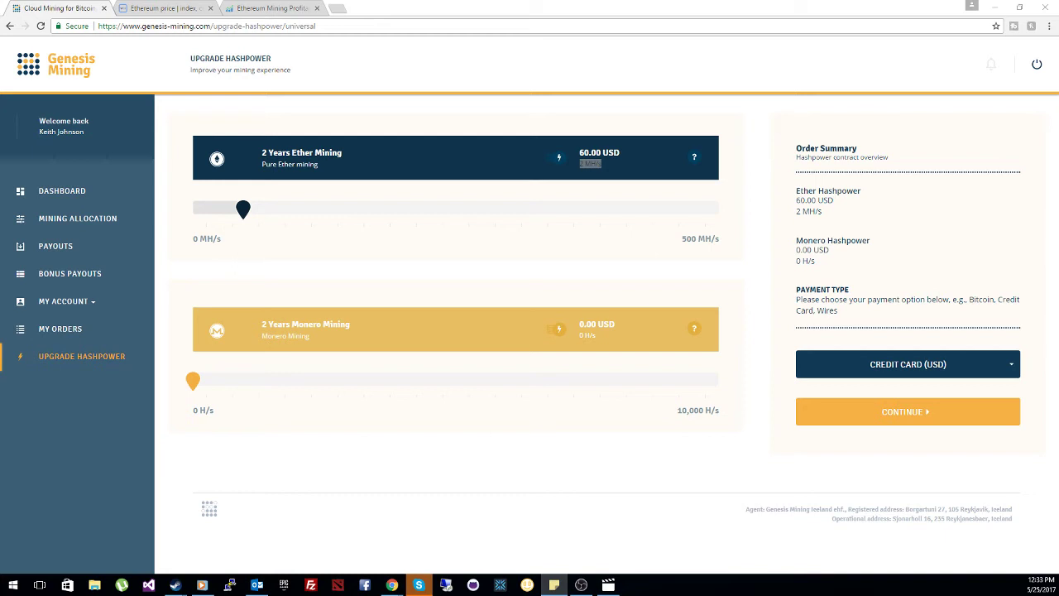
Choose Bitcoin as the payment type for the two-year Ether contract and continue to the order summary
{"action": "left_click", "coordinate": [856, 370]}
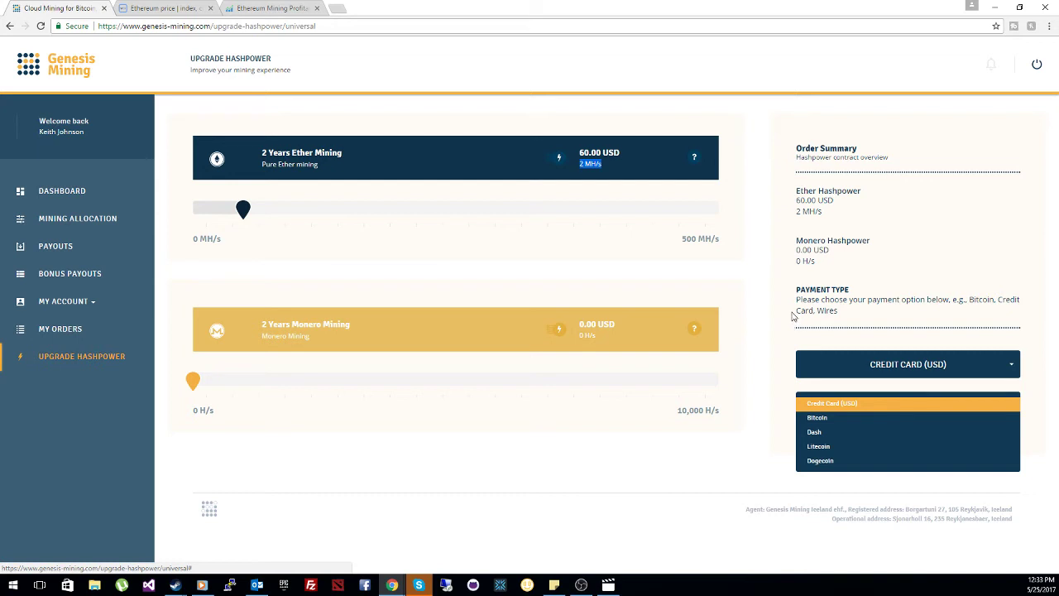
{"action": "left_click", "coordinate": [827, 418]}
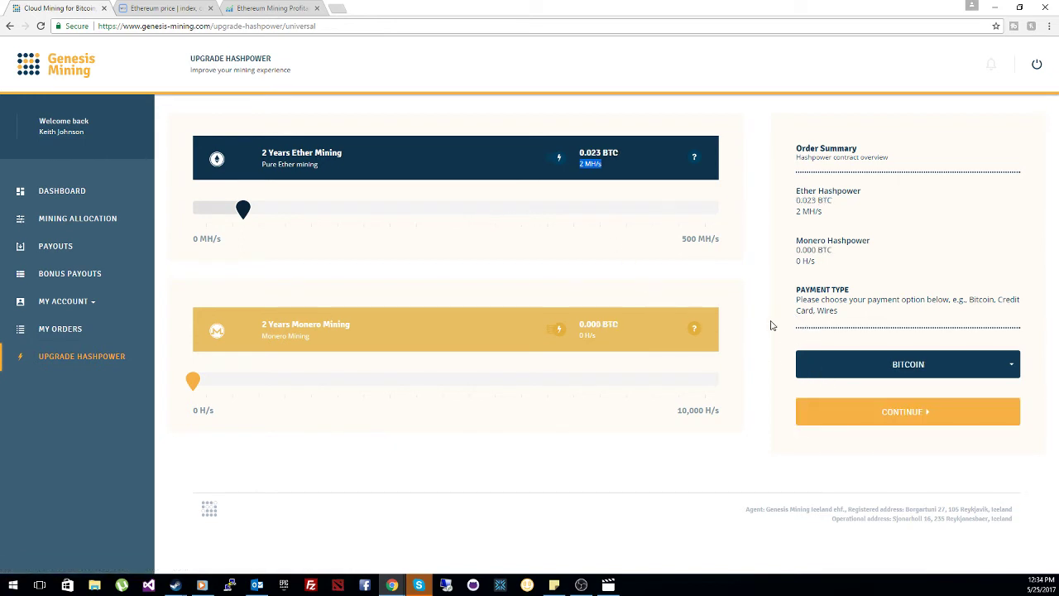
{"action": "left_click", "coordinate": [584, 173]}
{"action": "left_click", "coordinate": [866, 406]}
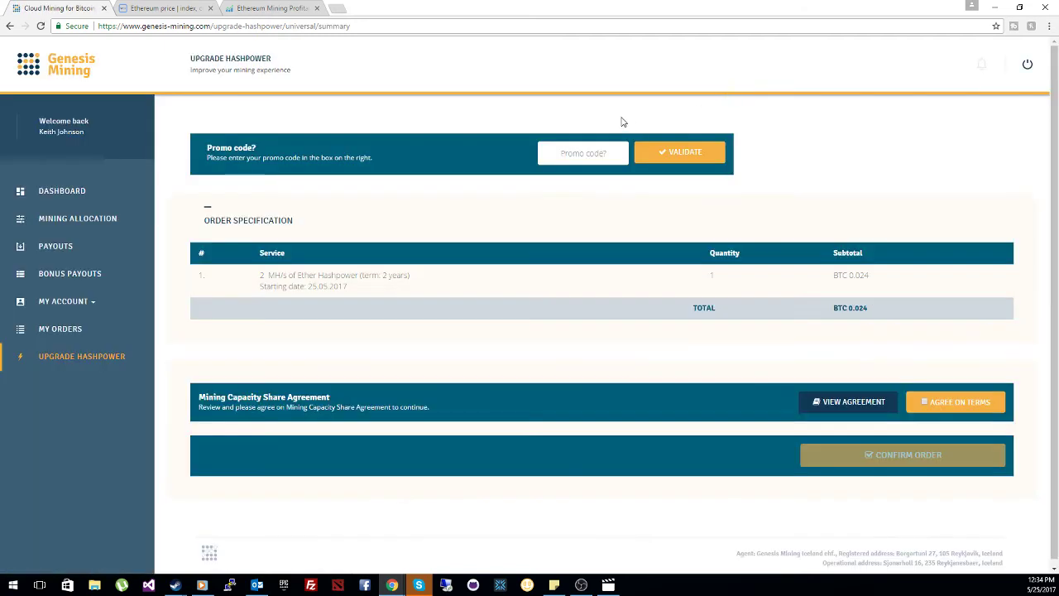
Apply the promo code from the sticky note to the Ether hashpower order and validate it
{"action": "left_click", "coordinate": [582, 153]}
{"action": "key", "text": "super+a"}
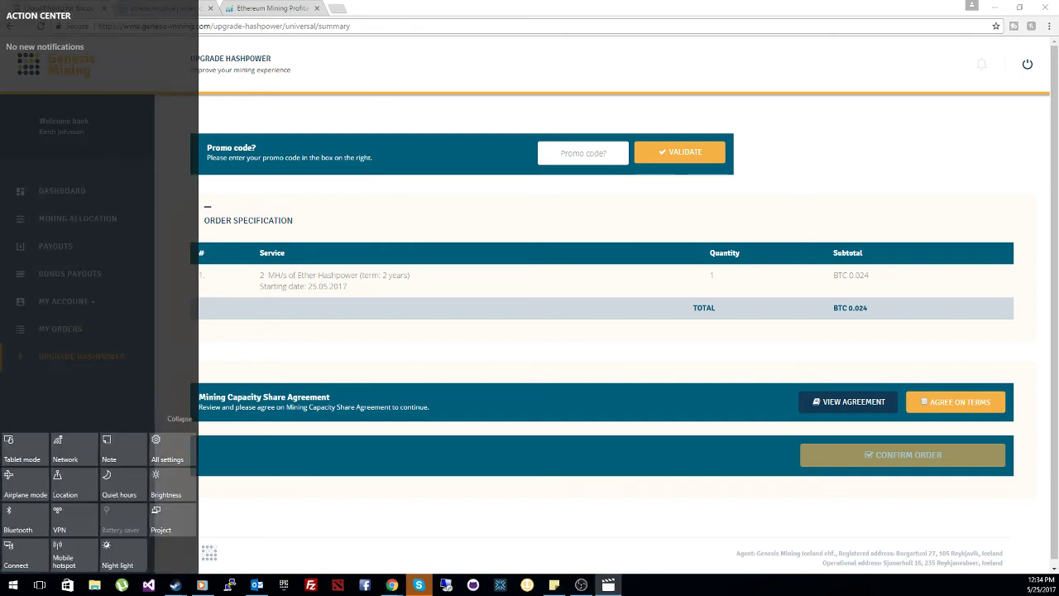
{"action": "left_click", "coordinate": [29, 590]}
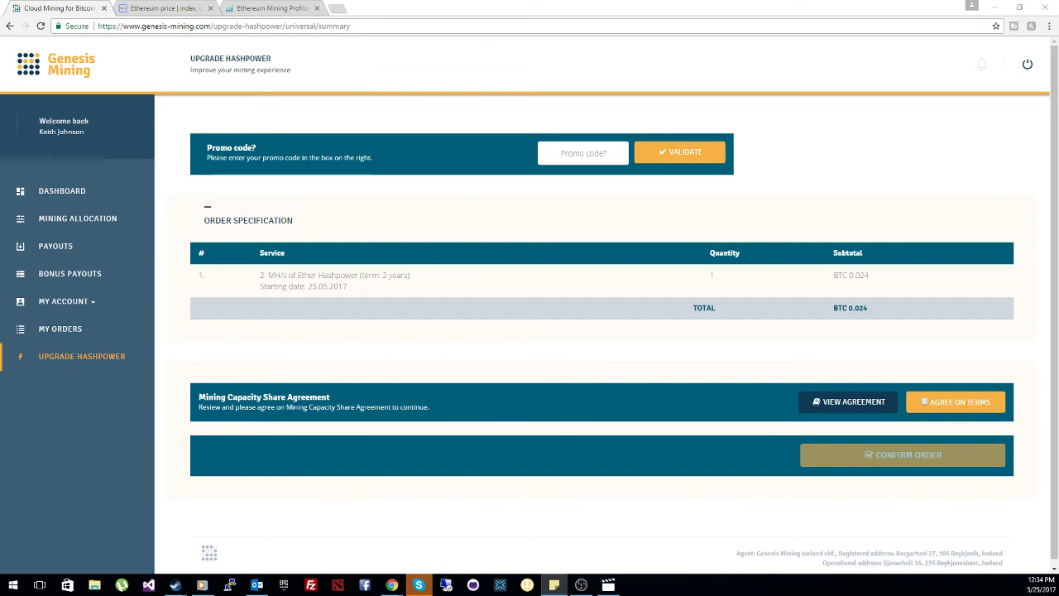
{"action": "left_click", "coordinate": [591, 153]}
{"action": "key", "text": "ctrl+v"}
{"action": "key", "text": "Return"}
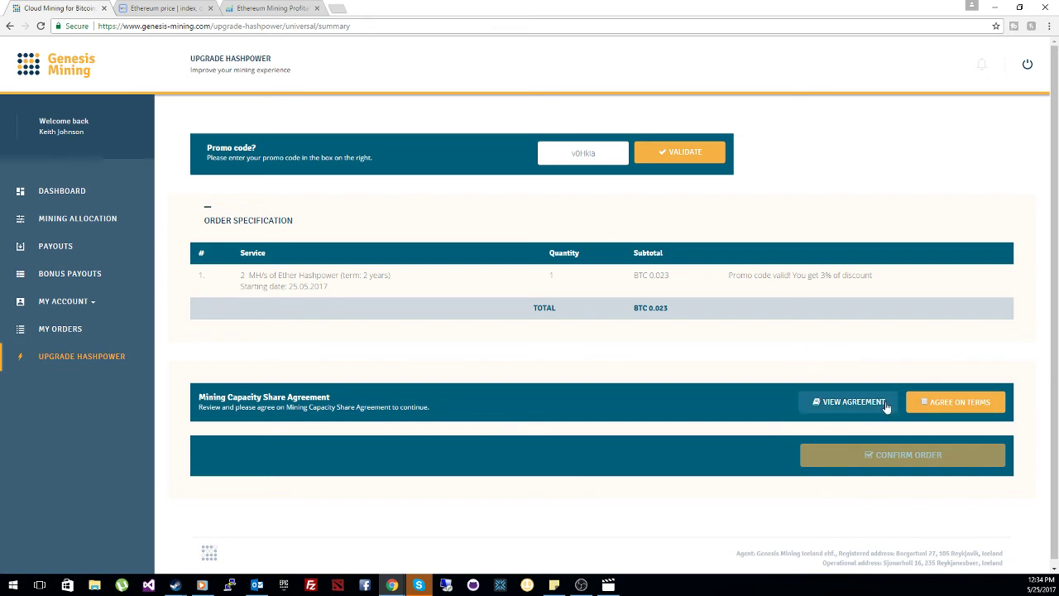
Agree to the mining terms and confirm the order, highlighting the Bitcoin amount and payment address in its details
{"action": "left_click", "coordinate": [912, 406]}
{"action": "left_click", "coordinate": [884, 458]}
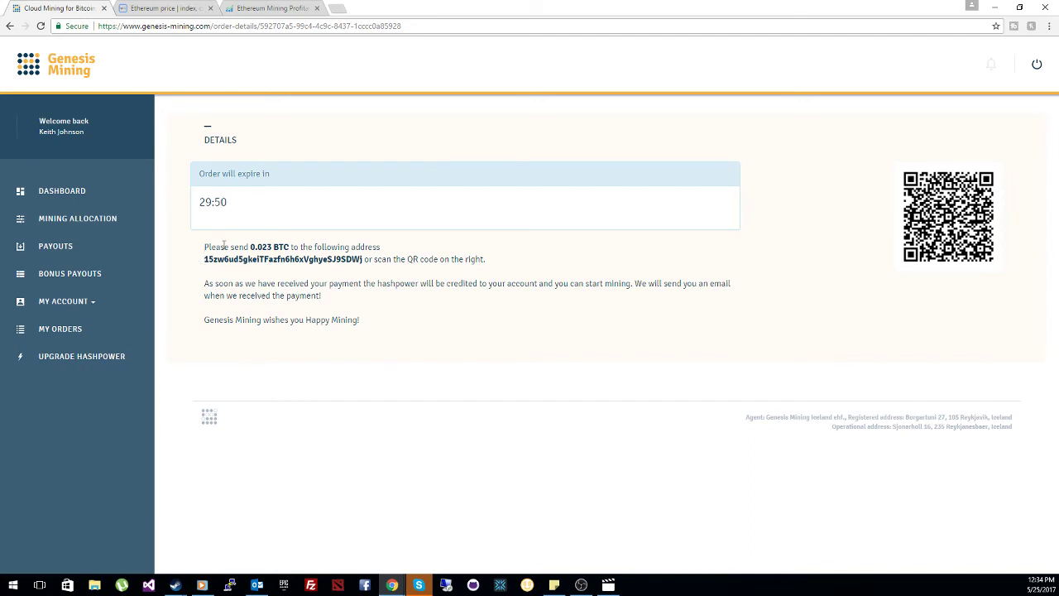
{"action": "left_click_drag", "start_coordinate": [250, 247], "coordinate": [290, 247]}
{"action": "left_click_drag", "start_coordinate": [203, 260], "coordinate": [367, 260]}
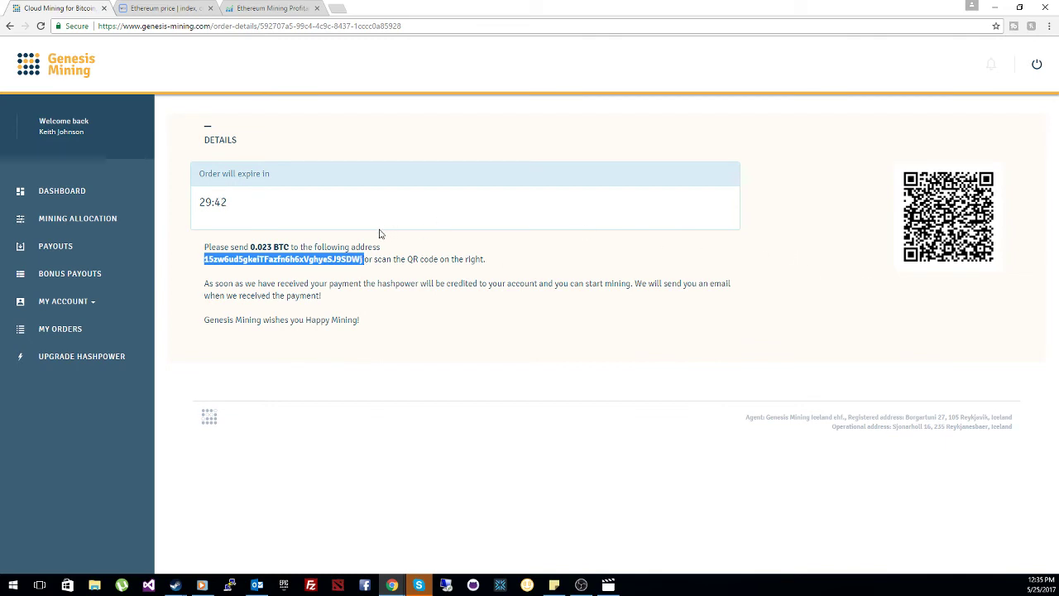
Highlight the Ether hashrate on the dashboard, and select Ethash on the mining allocation page to review its coin allocation
{"action": "left_click", "coordinate": [86, 194]}
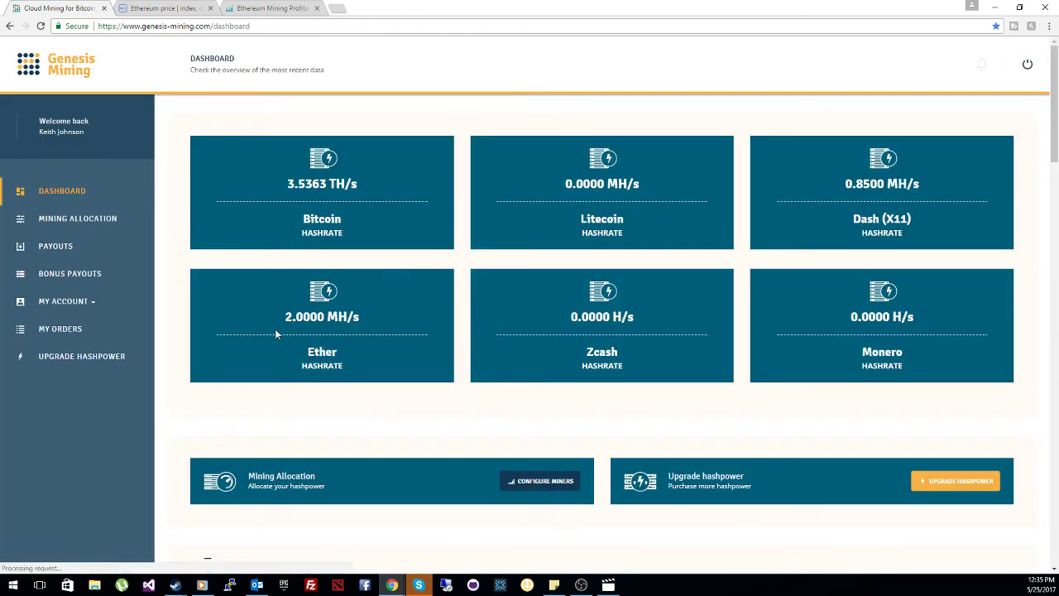
{"action": "left_click_drag", "start_coordinate": [281, 317], "coordinate": [396, 323]}
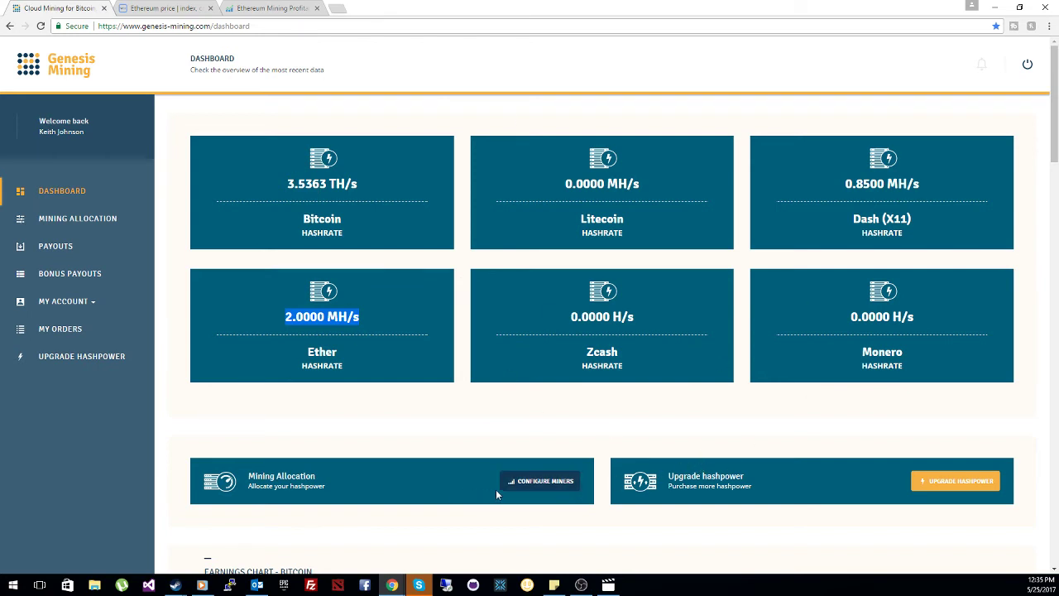
{"action": "left_click", "coordinate": [530, 486]}
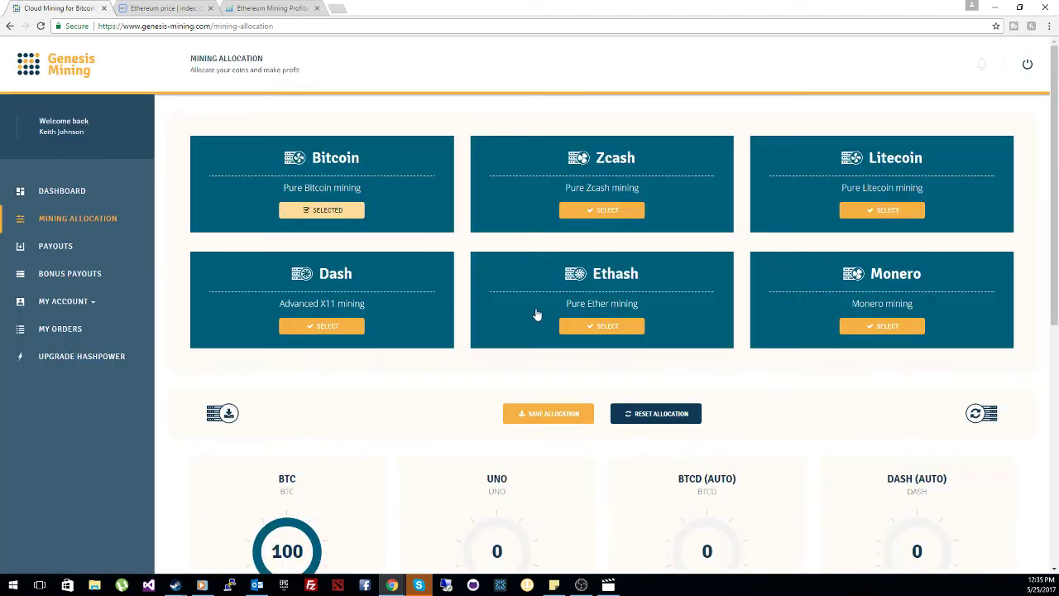
{"action": "left_click", "coordinate": [592, 325]}
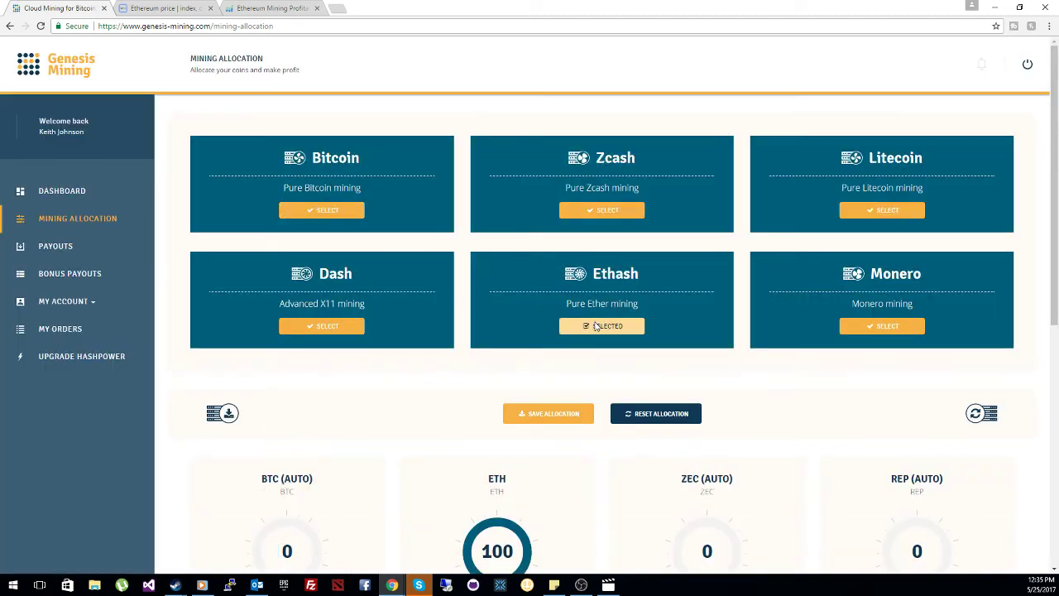
{"action": "scroll", "coordinate": [473, 289], "scroll_direction": "down", "scroll_amount": 2}
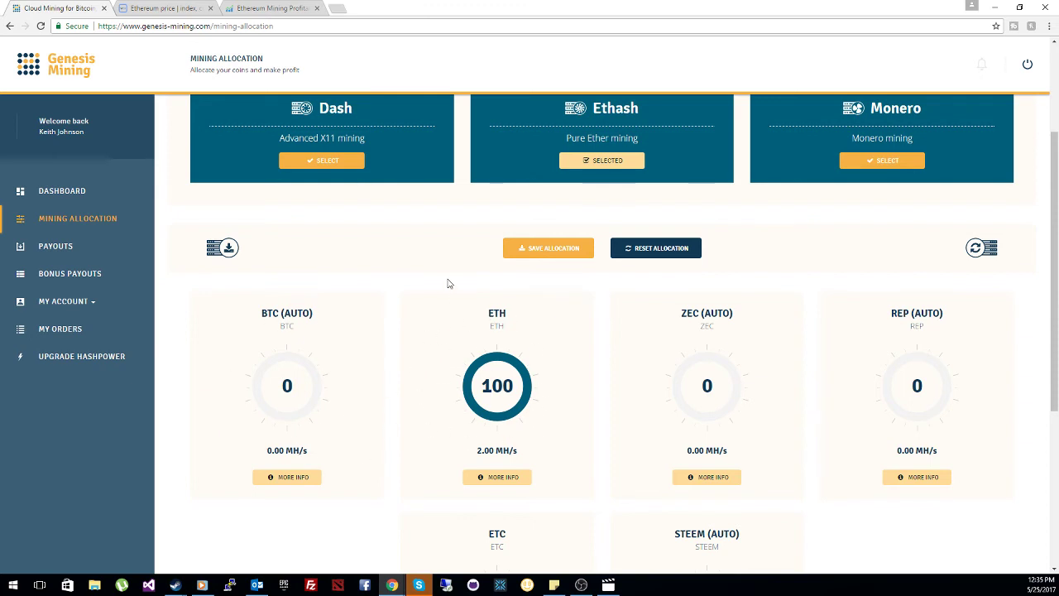
{"action": "scroll", "coordinate": [447, 281], "scroll_direction": "down", "scroll_amount": 1}
{"action": "scroll", "coordinate": [427, 249], "scroll_direction": "up", "scroll_amount": 2}
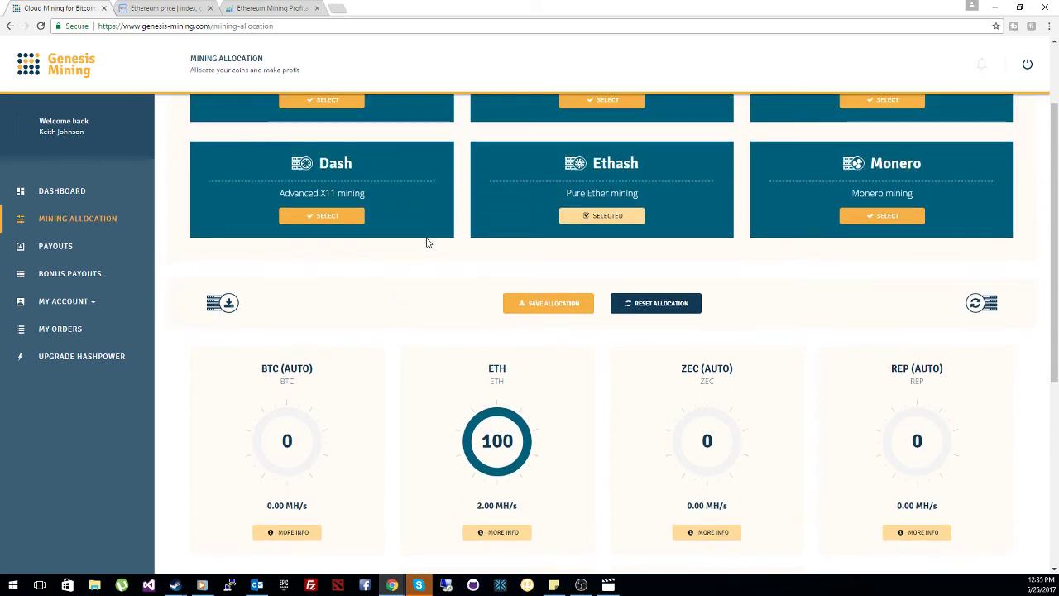
{"action": "scroll", "coordinate": [422, 248], "scroll_direction": "up", "scroll_amount": 1}
{"action": "scroll", "coordinate": [418, 252], "scroll_direction": "up", "scroll_amount": 1}
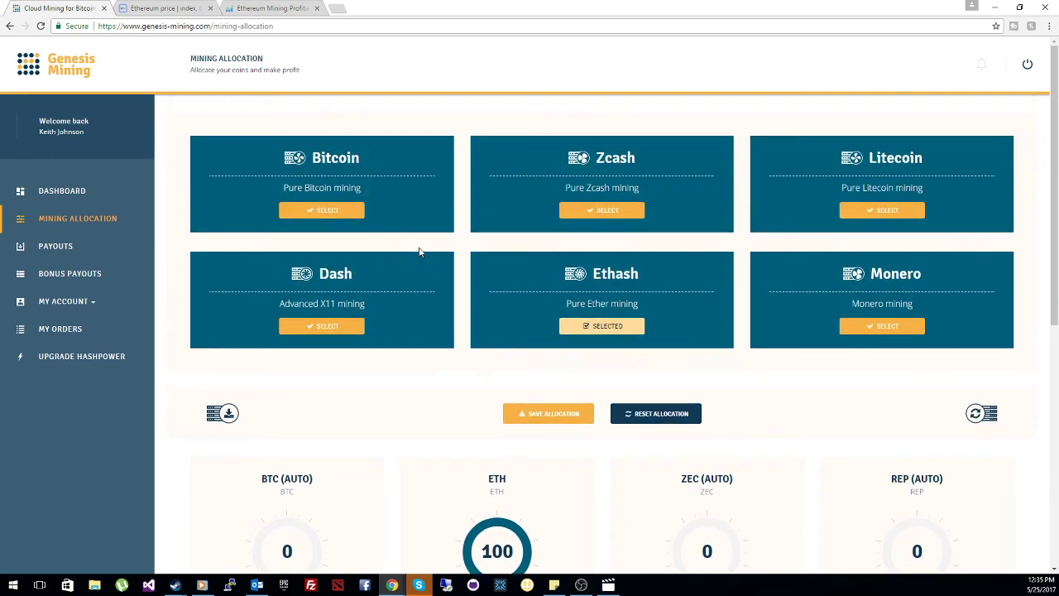
Open the wallet settings of the account and request the Ethereum address in the separate online wallet window
{"action": "left_click", "coordinate": [95, 303]}
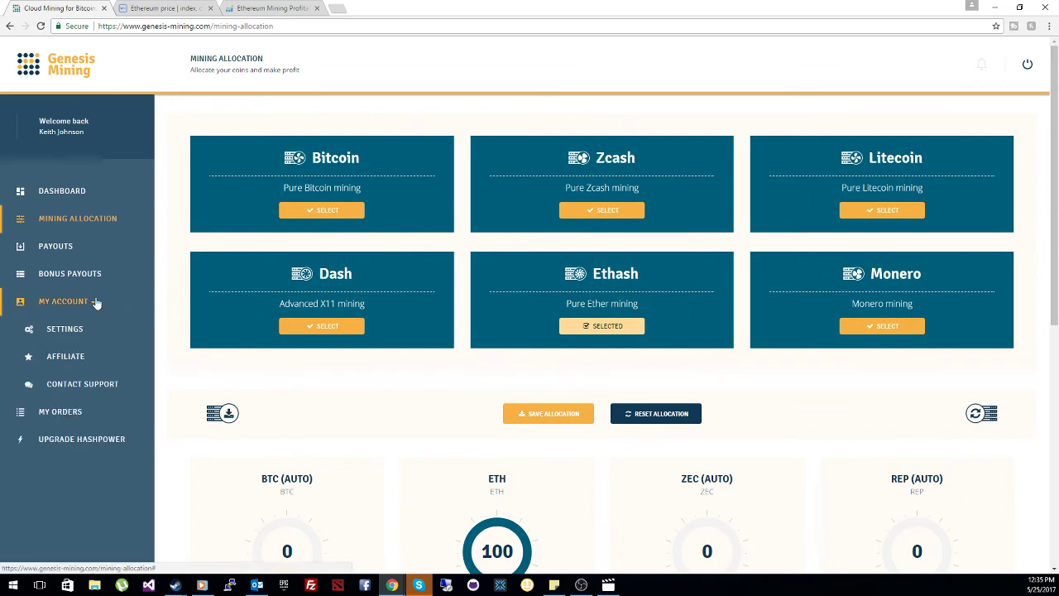
{"action": "left_click", "coordinate": [71, 329]}
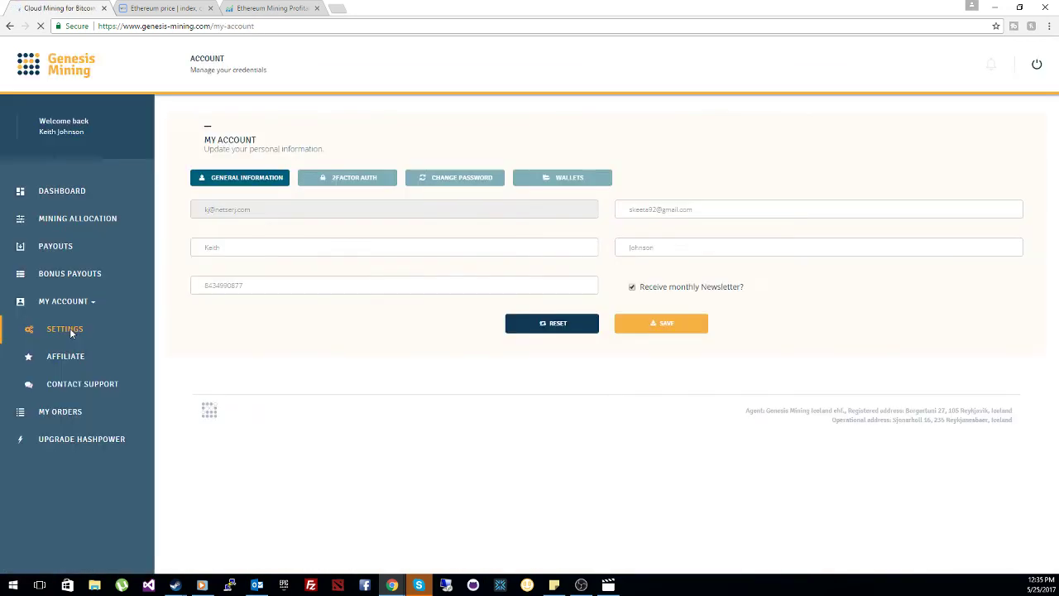
{"action": "left_click", "coordinate": [547, 178]}
{"action": "scroll", "coordinate": [273, 279], "scroll_direction": "down", "scroll_amount": 3}
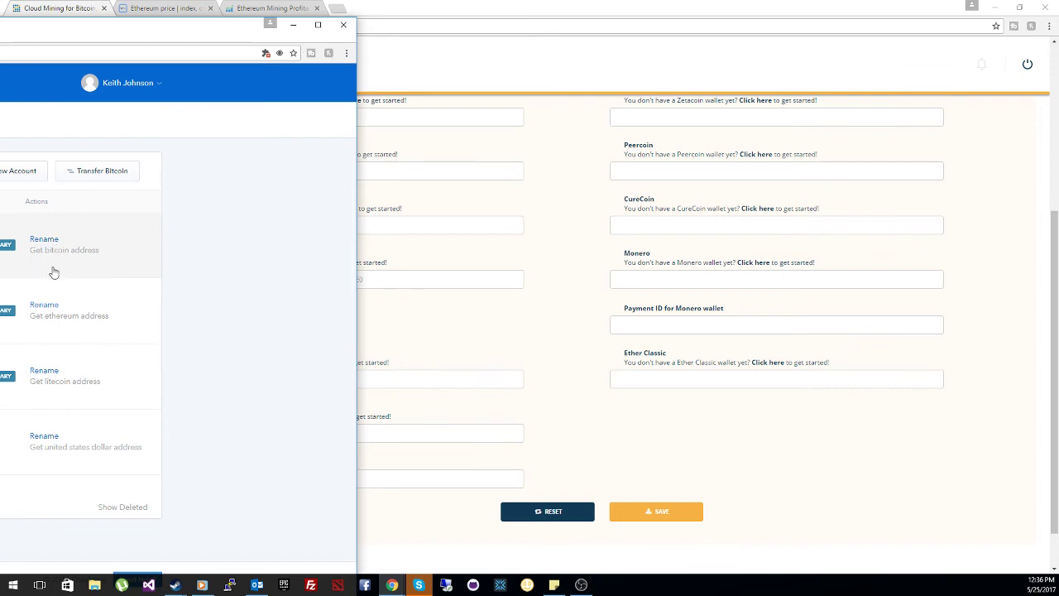
{"action": "left_click", "coordinate": [92, 318]}
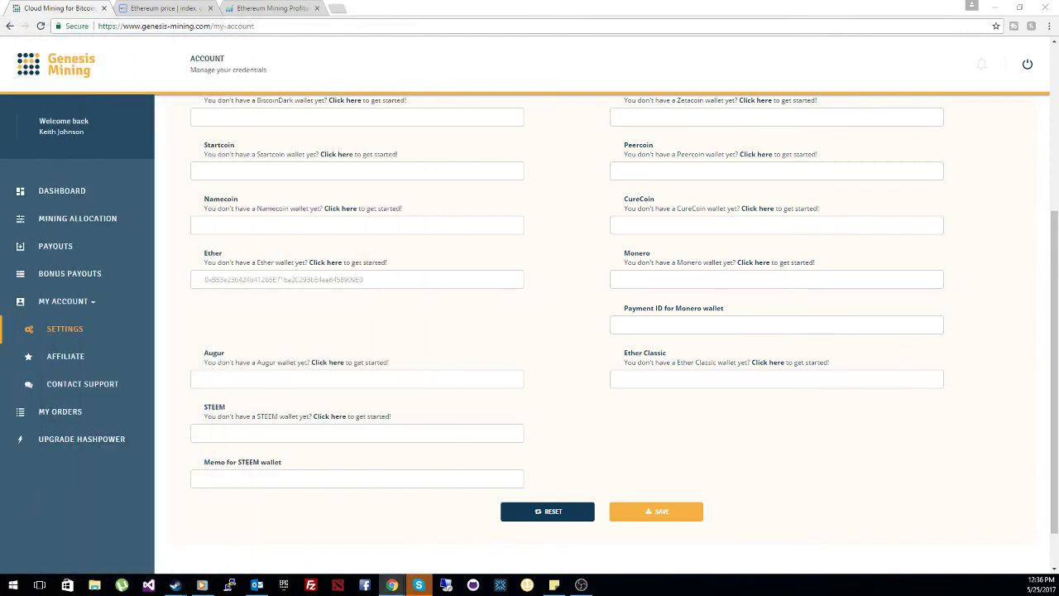
Highlight the Ether and Bitcoin wallet addresses in the account settings and look over the remaining wallet fields
{"action": "left_click_drag", "start_coordinate": [380, 281], "coordinate": [187, 295]}
{"action": "left_click", "coordinate": [203, 317]}
{"action": "scroll", "coordinate": [232, 314], "scroll_direction": "up", "scroll_amount": 3}
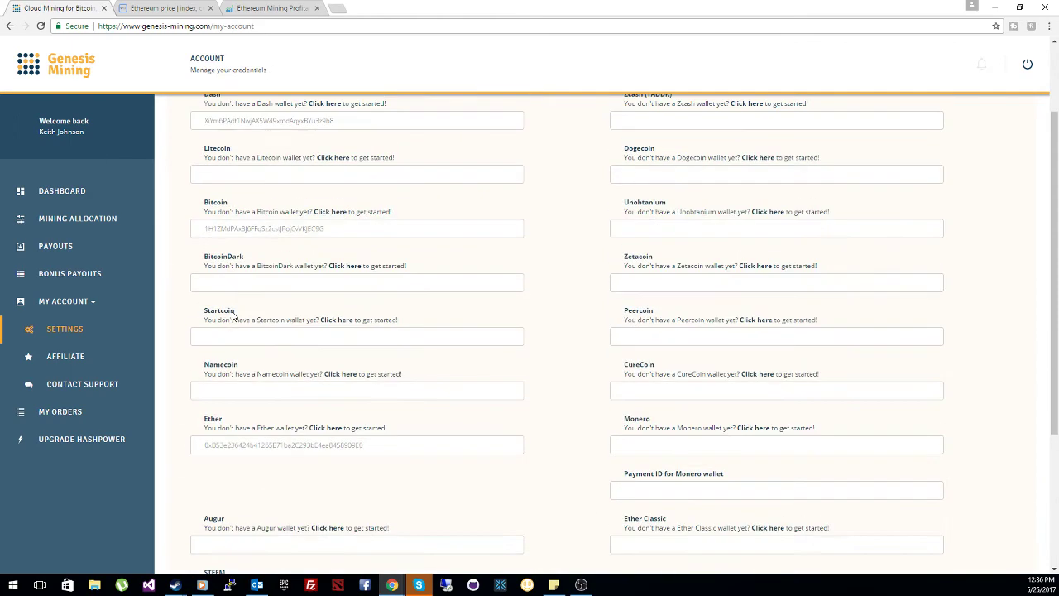
{"action": "left_click_drag", "start_coordinate": [388, 343], "coordinate": [204, 338]}
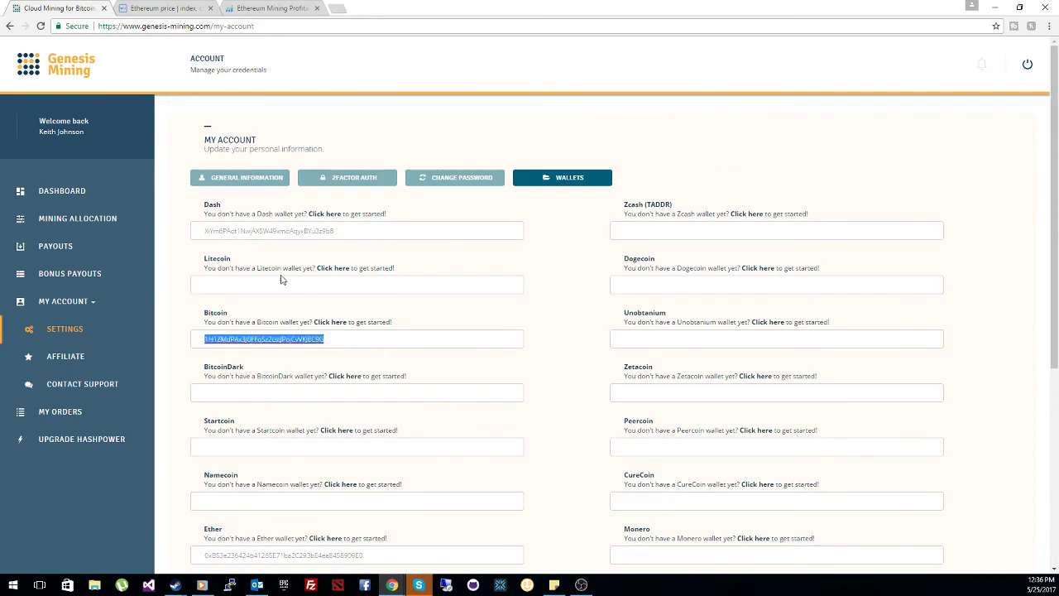
{"action": "scroll", "coordinate": [691, 234], "scroll_direction": "down", "scroll_amount": 2}
{"action": "scroll", "coordinate": [478, 375], "scroll_direction": "down", "scroll_amount": 2}
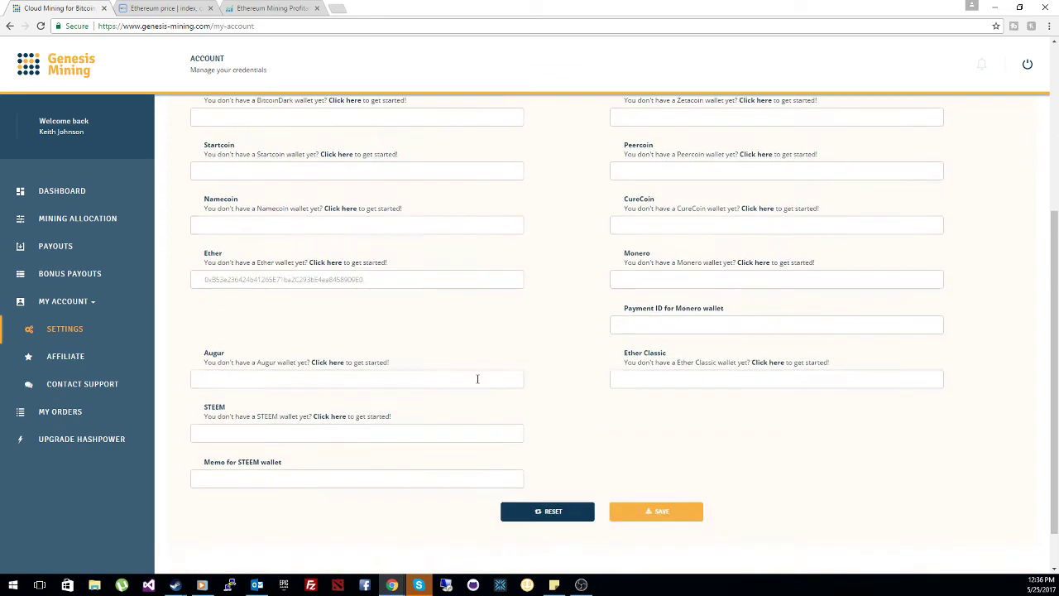
{"action": "scroll", "coordinate": [478, 381], "scroll_direction": "up", "scroll_amount": 3}
{"action": "scroll", "coordinate": [424, 360], "scroll_direction": "up", "scroll_amount": 2}
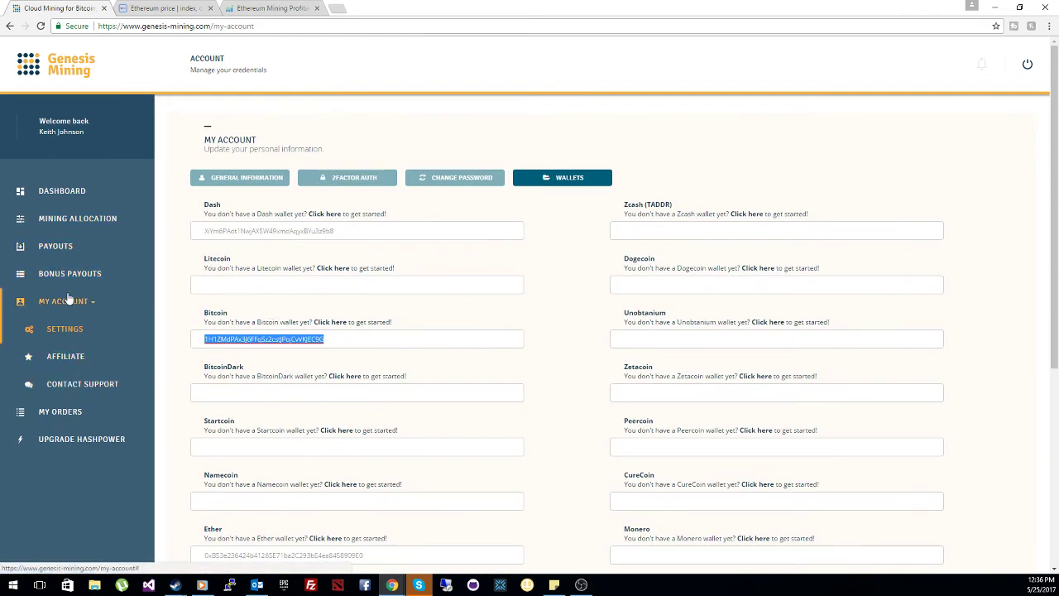
Open the payouts overview and examine the Bitcoin and Dash payouts together with the wallet addresses they were sent to
{"action": "left_click", "coordinate": [65, 253]}
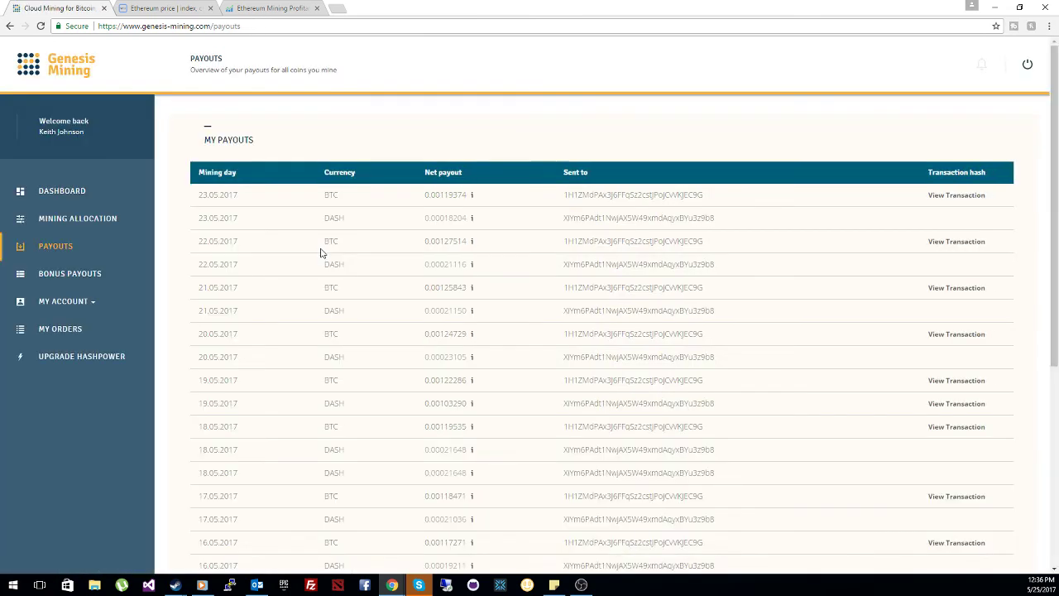
{"action": "left_click_drag", "start_coordinate": [569, 201], "coordinate": [726, 206]}
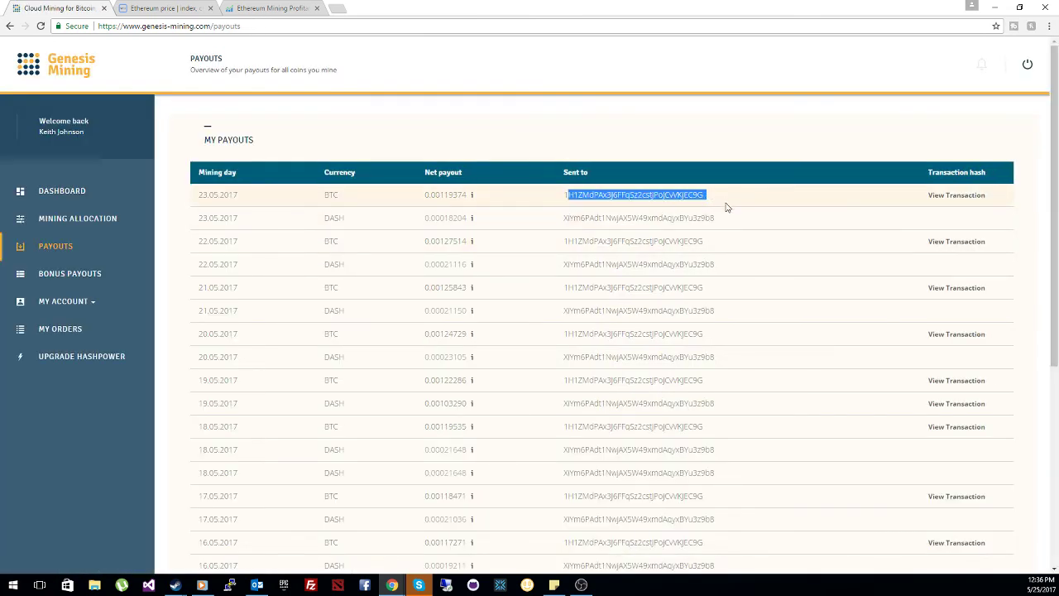
{"action": "left_click_drag", "start_coordinate": [564, 218], "coordinate": [718, 218]}
{"action": "scroll", "coordinate": [757, 281], "scroll_direction": "down", "scroll_amount": 5}
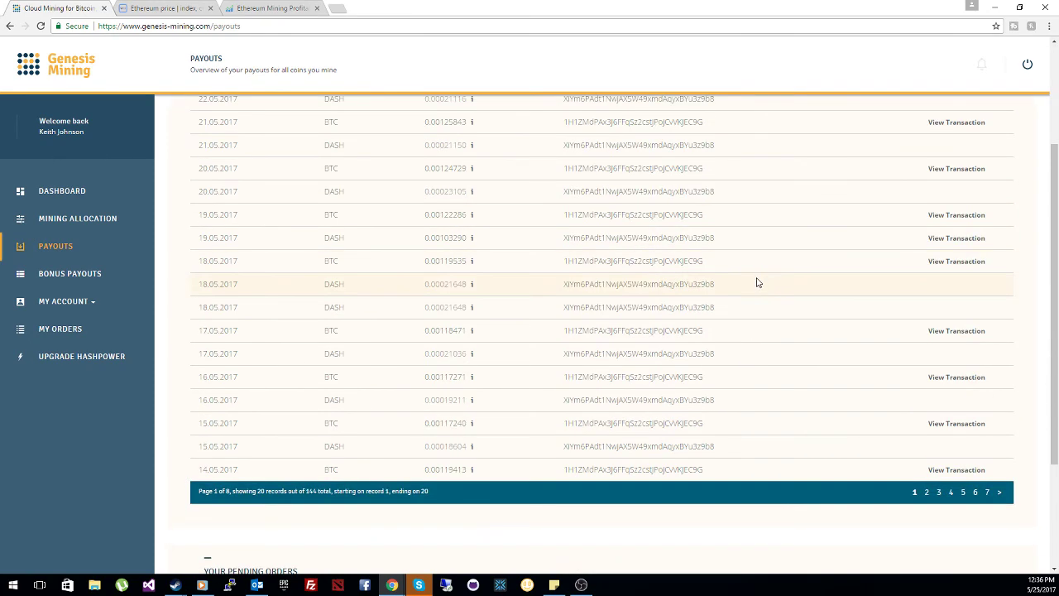
{"action": "scroll", "coordinate": [716, 392], "scroll_direction": "up", "scroll_amount": 4}
{"action": "scroll", "coordinate": [695, 298], "scroll_direction": "up", "scroll_amount": 1}
{"action": "scroll", "coordinate": [673, 208], "scroll_direction": "down", "scroll_amount": 2}
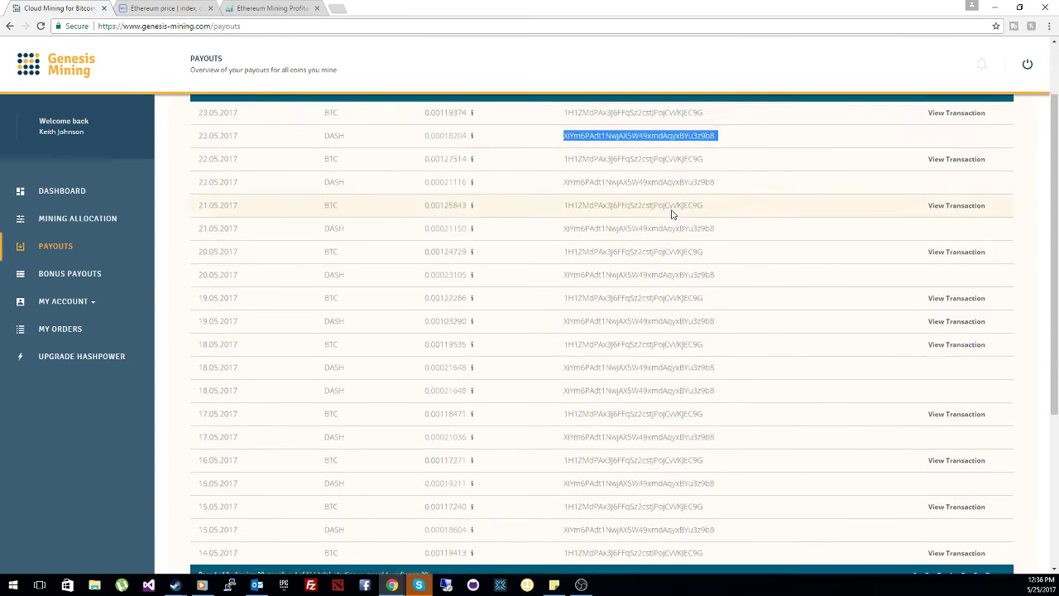
{"action": "scroll", "coordinate": [677, 443], "scroll_direction": "up", "scroll_amount": 1}
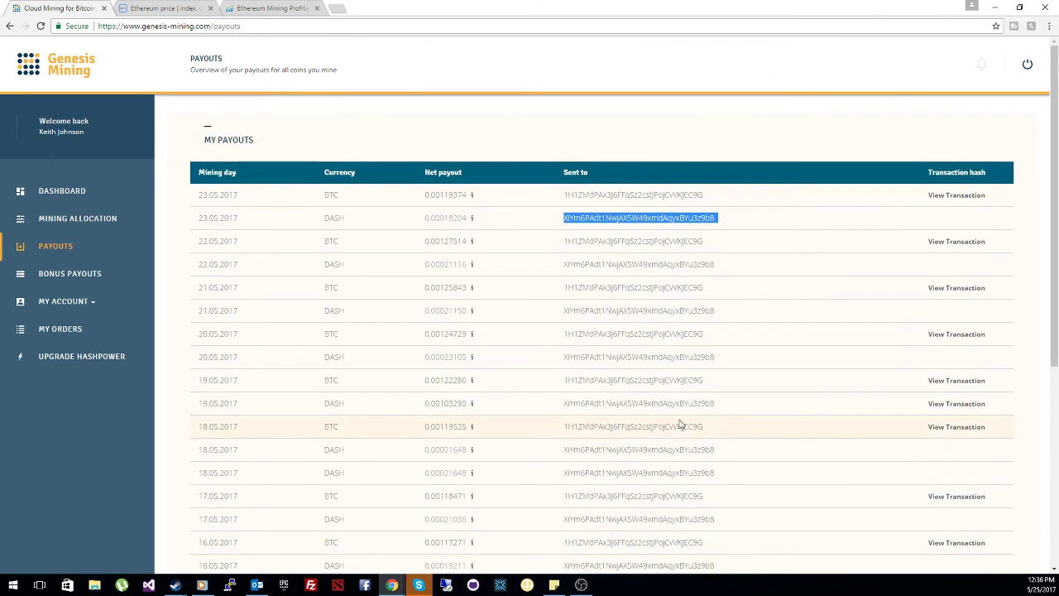
Reopen the hashpower upgrade page, highlight the 2 Years Ether Mining contract and expand the account submenu
{"action": "left_click", "coordinate": [110, 351]}
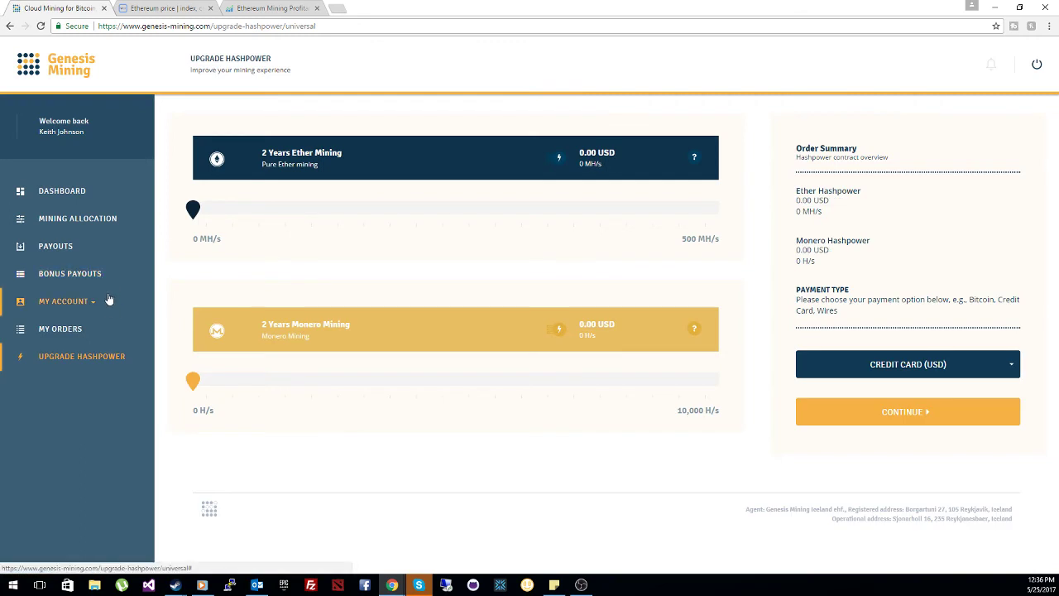
{"action": "left_click_drag", "start_coordinate": [261, 153], "coordinate": [358, 157]}
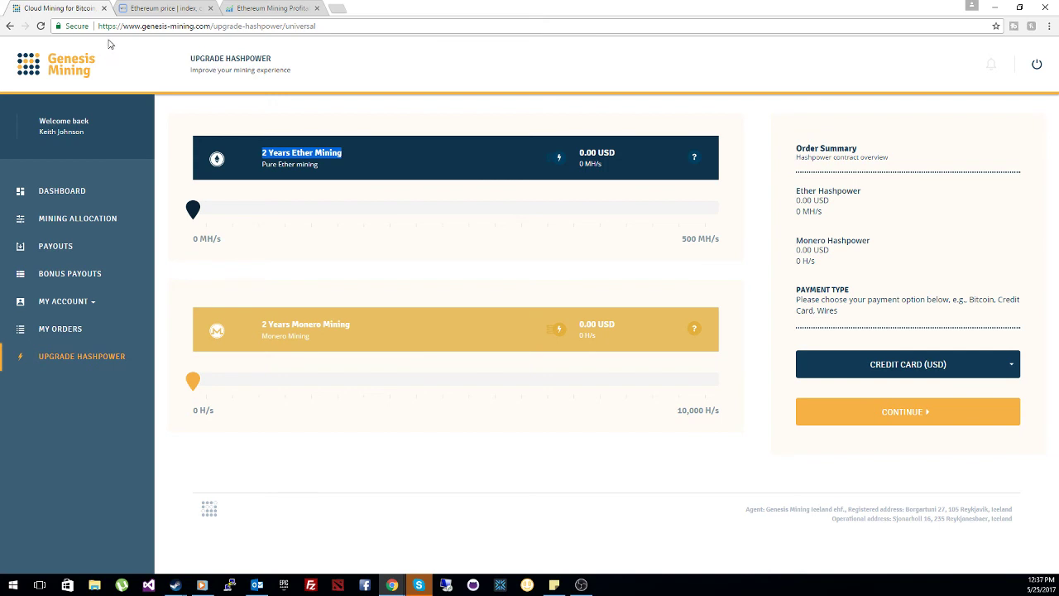
{"action": "left_click", "coordinate": [61, 313]}
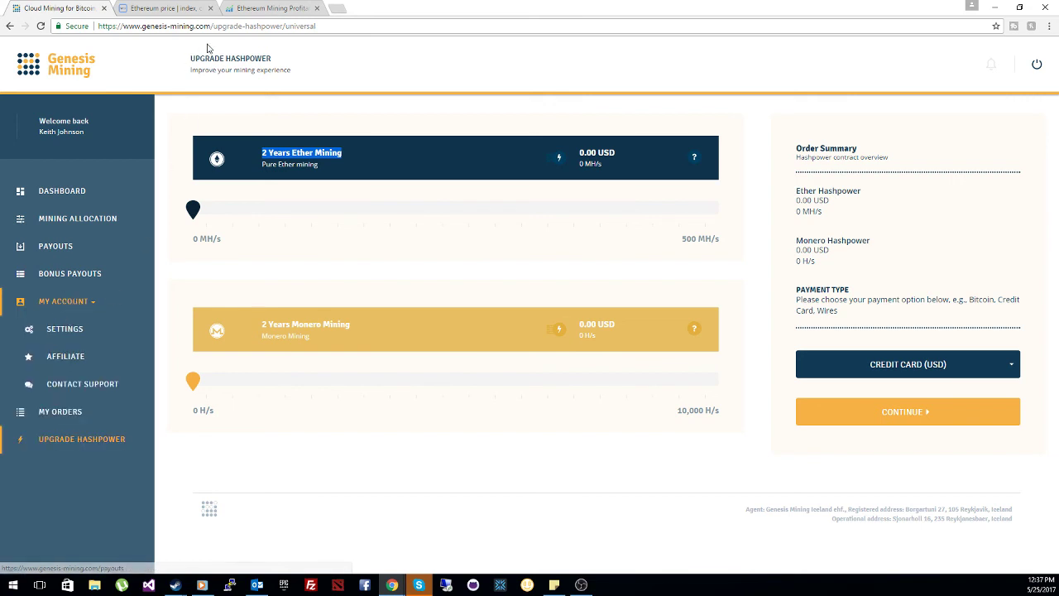
Switch to the CryptoCompare Ethereum mining calculator, dismiss the sign-in prompt and highlight the hashing power value
{"action": "left_click", "coordinate": [246, 12]}
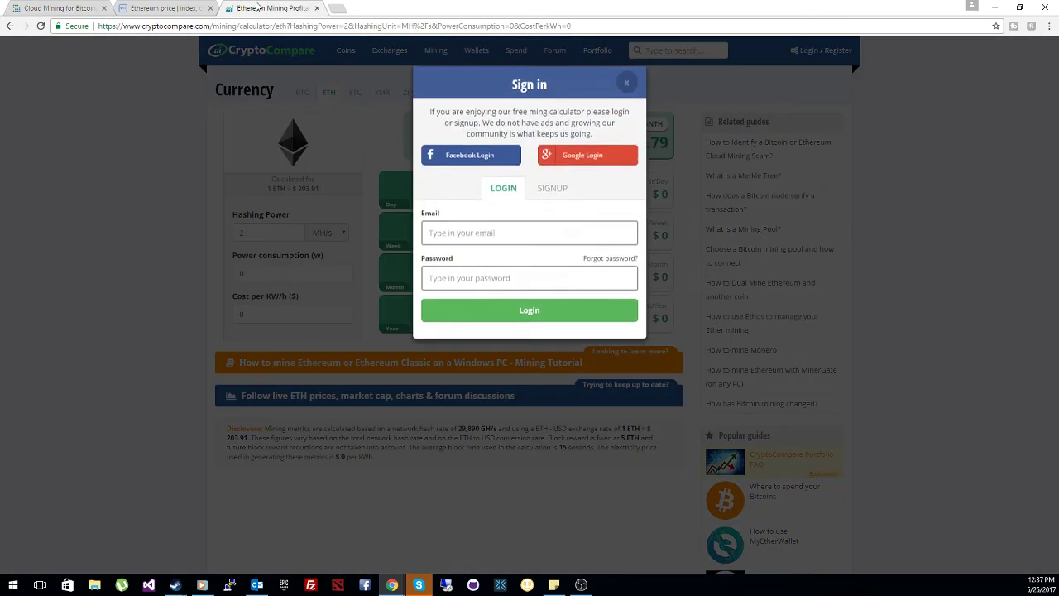
{"action": "left_click", "coordinate": [625, 85]}
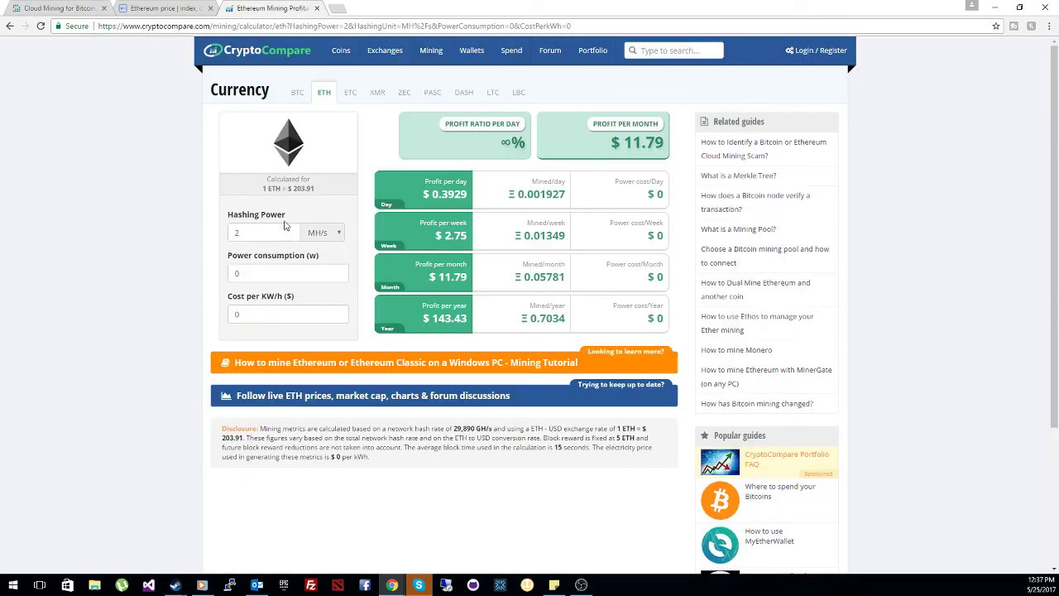
{"action": "left_click", "coordinate": [252, 223]}
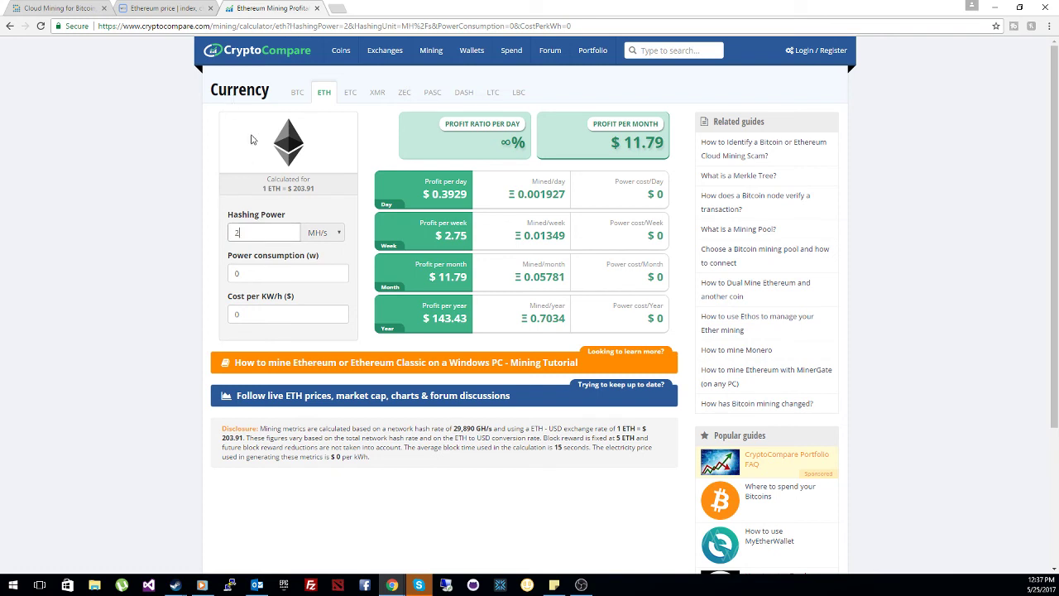
{"action": "double_click", "coordinate": [237, 233]}
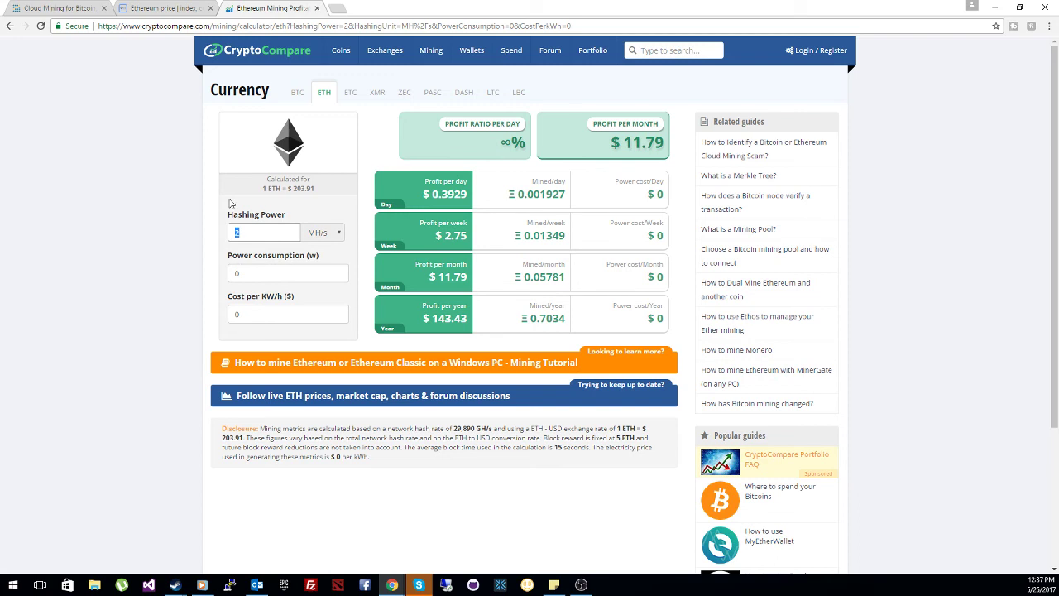
{"action": "left_click", "coordinate": [245, 237]}
{"action": "left_click", "coordinate": [237, 228]}
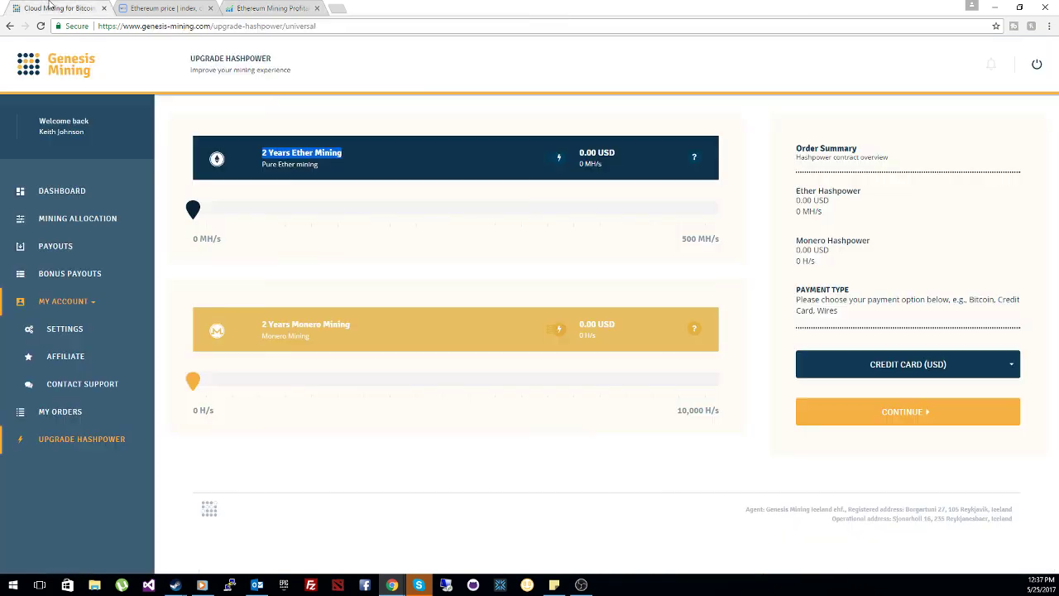
Return to the Genesis Mining hashpower upgrade page and set the 2 Years Ether Mining contract to 4 MH/s
{"action": "left_click", "coordinate": [50, 7]}
{"action": "left_click_drag", "start_coordinate": [193, 210], "coordinate": [307, 243]}
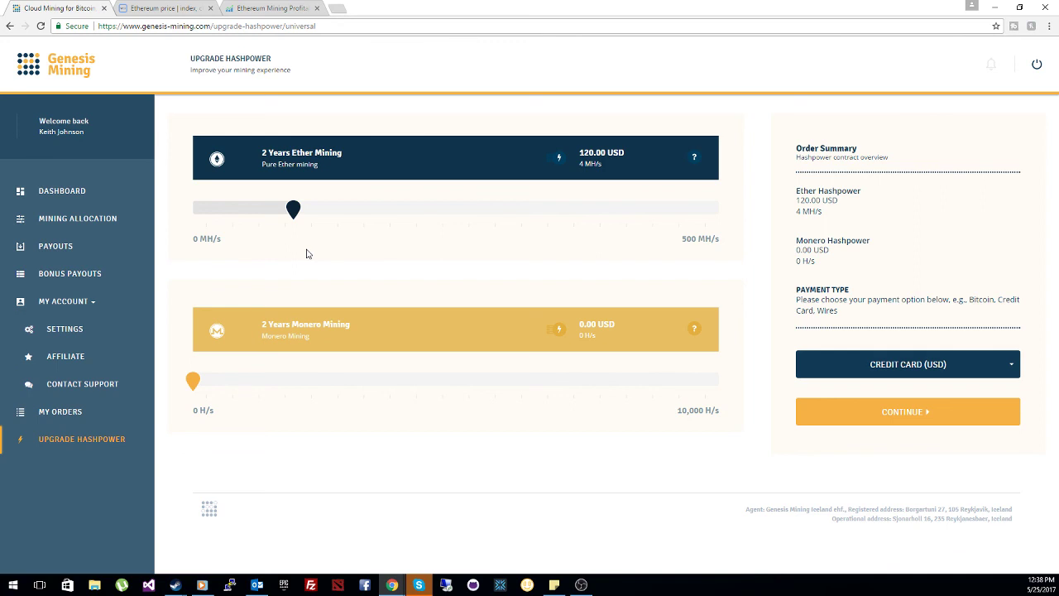
Compare the CryptoCompare mining profitability pages for BTC, ETH, ETC and XMR, ending on the ETH calculator
{"action": "left_click", "coordinate": [311, 7]}
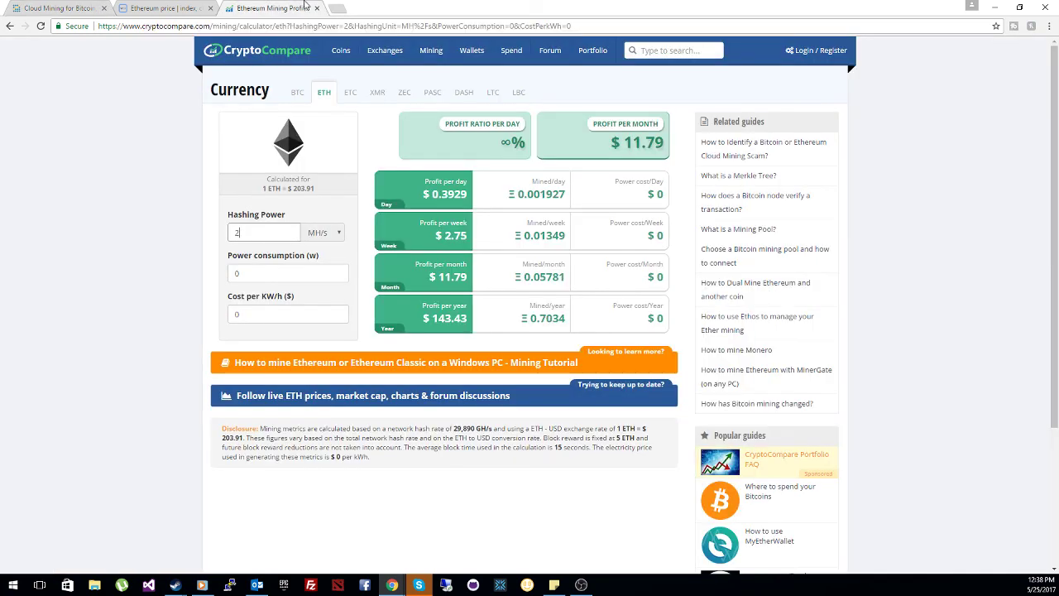
{"action": "left_click", "coordinate": [292, 91]}
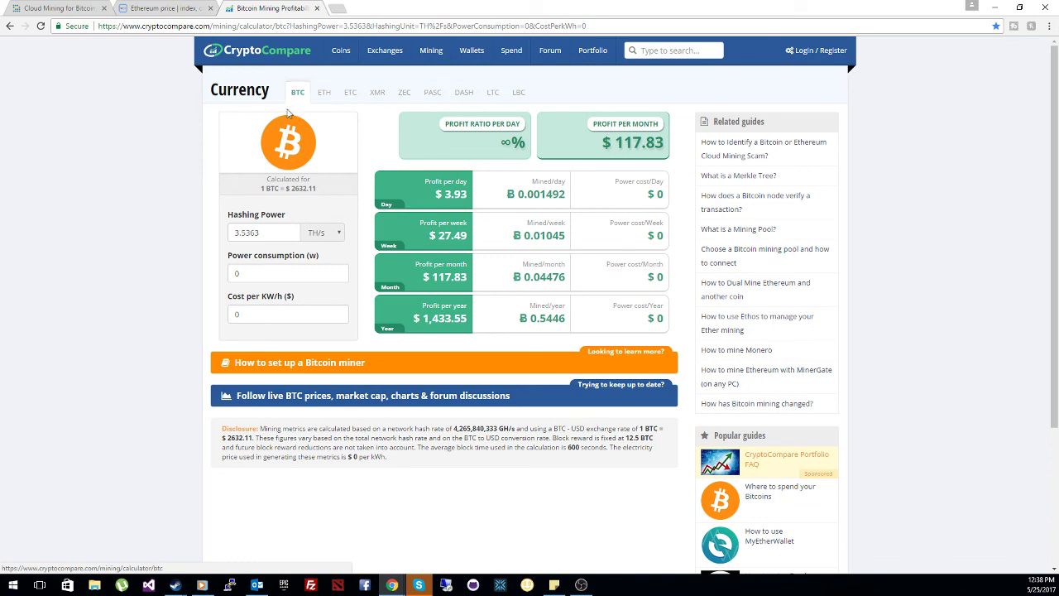
{"action": "left_click", "coordinate": [322, 94]}
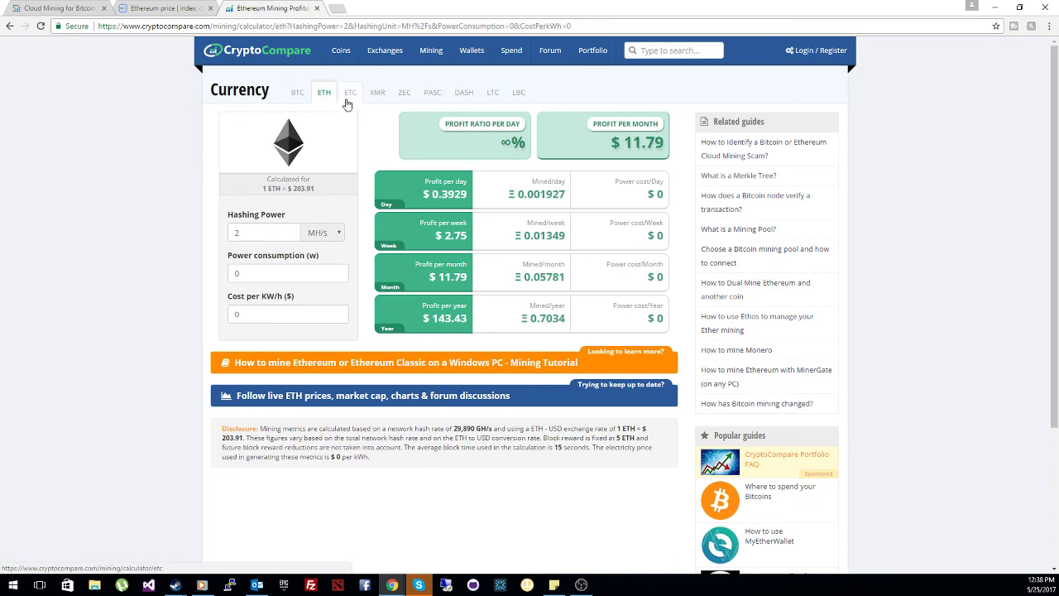
{"action": "left_click", "coordinate": [350, 96]}
{"action": "left_click", "coordinate": [376, 93]}
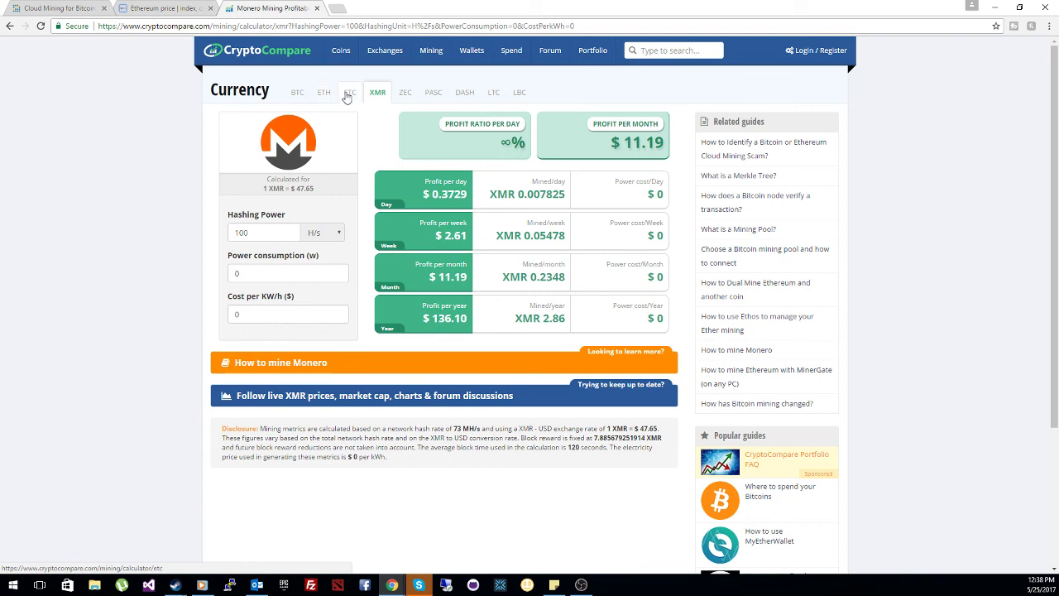
{"action": "left_click", "coordinate": [348, 93]}
{"action": "left_click", "coordinate": [328, 95]}
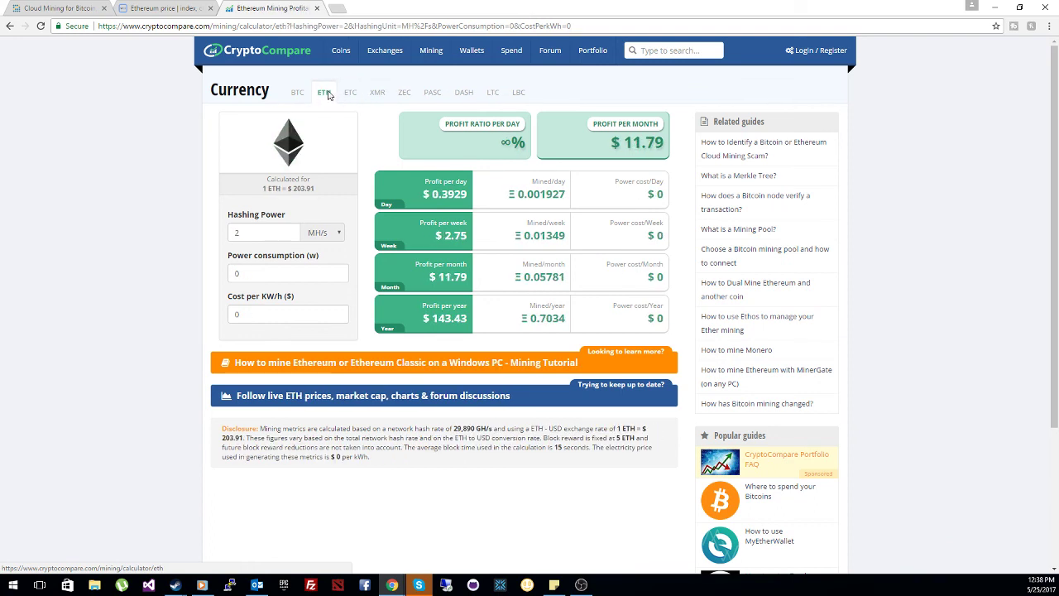
{"action": "left_click", "coordinate": [349, 93]}
{"action": "left_click", "coordinate": [325, 95]}
{"action": "left_click", "coordinate": [348, 94]}
{"action": "left_click", "coordinate": [328, 96]}
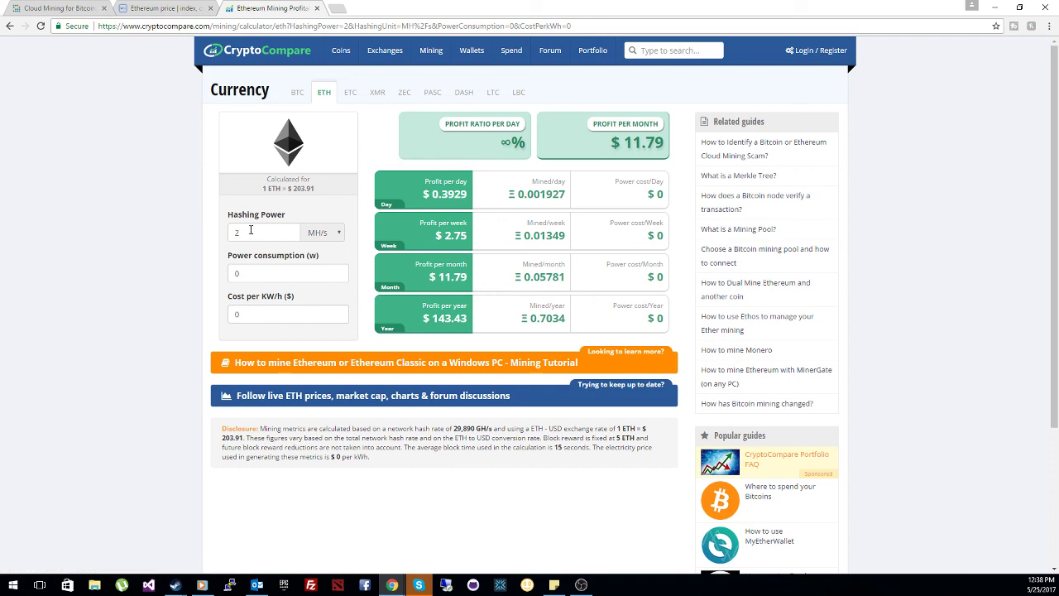
Highlight the power consumption and cost per KW/h values in the Ethereum mining calculator
{"action": "left_click", "coordinate": [254, 274]}
{"action": "double_click", "coordinate": [246, 274]}
{"action": "double_click", "coordinate": [256, 314]}
Open the Bitcoin mining calculator, reload the page to refresh its rates and go back to the Ethereum calculator
{"action": "left_click", "coordinate": [303, 92]}
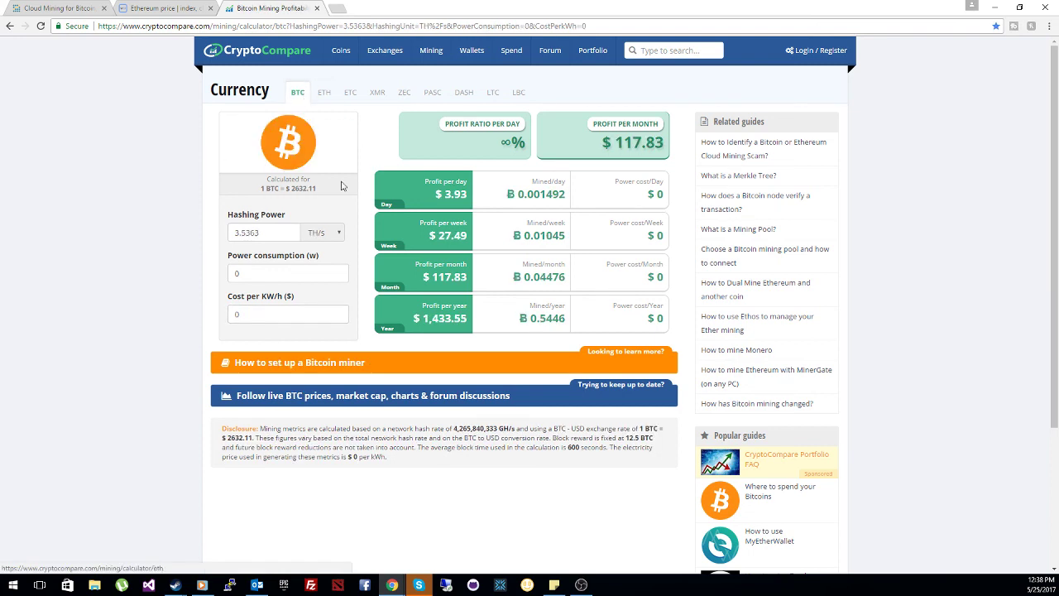
{"action": "right_click", "coordinate": [125, 287]}
{"action": "left_click", "coordinate": [160, 329]}
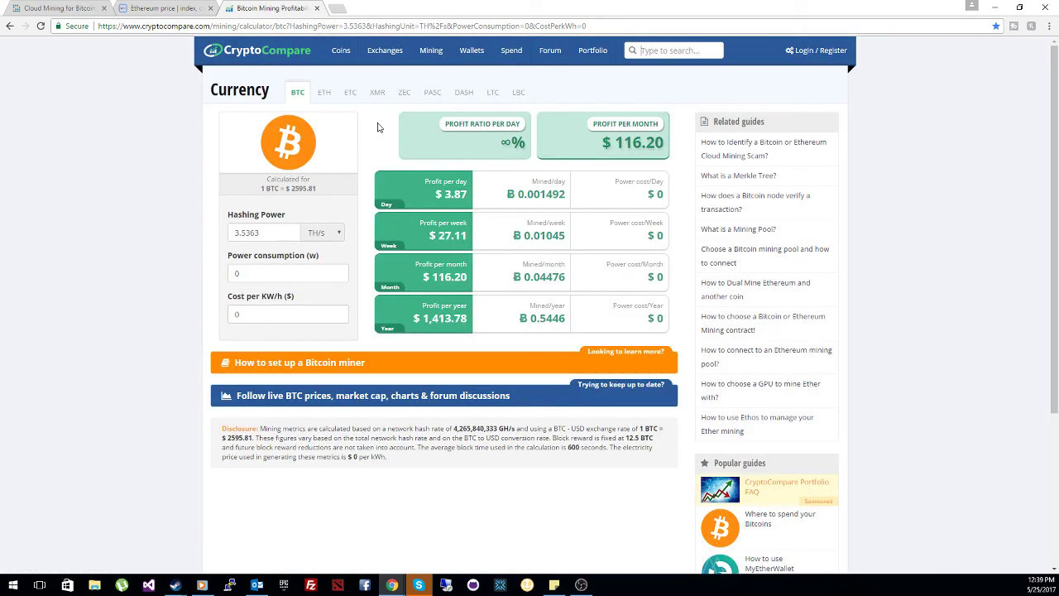
{"action": "left_click", "coordinate": [324, 94]}
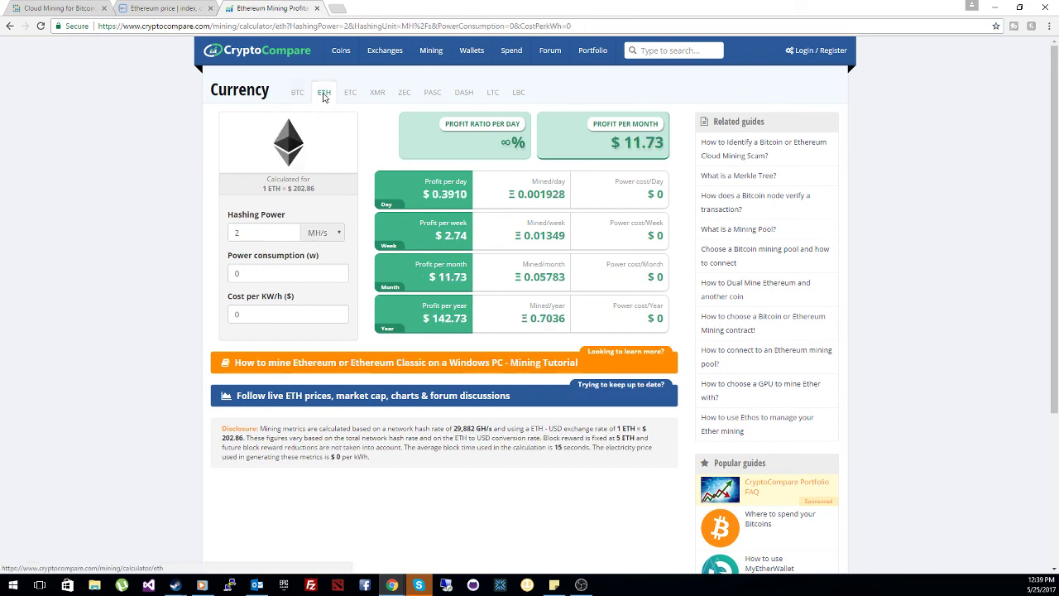